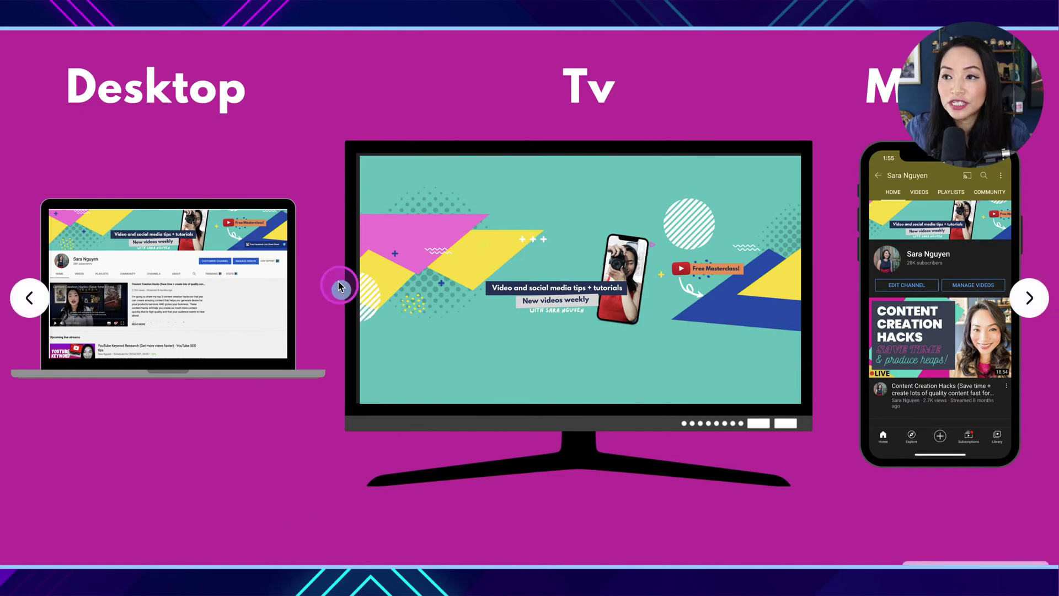
Step: Advance the presentation to the Desktop / TV / Mobile banner preview slide
{"action": "left_click", "coordinate": [176, 416]}
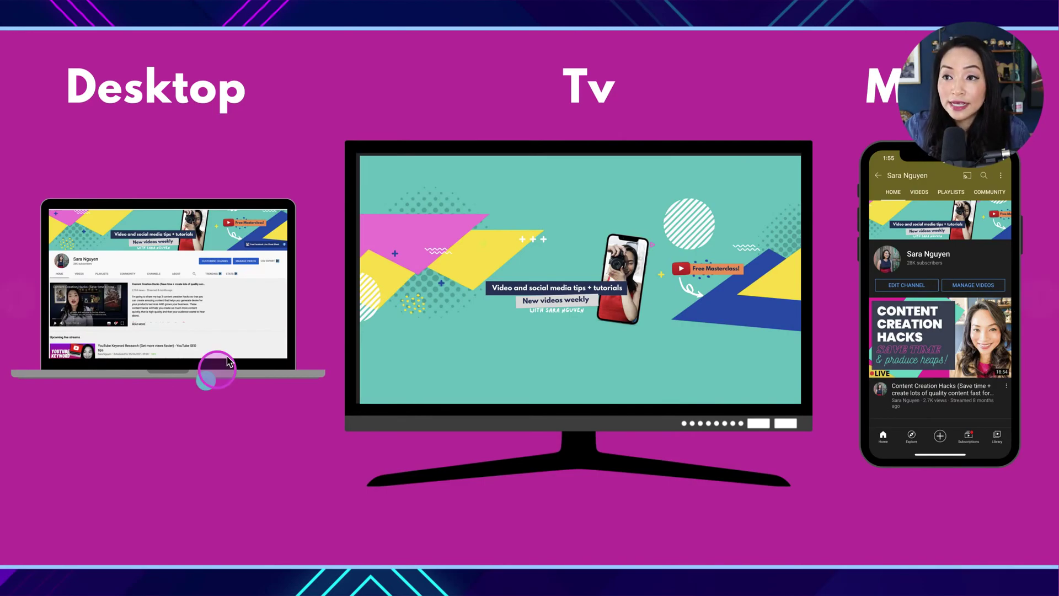
{"action": "left_click", "coordinate": [326, 212]}
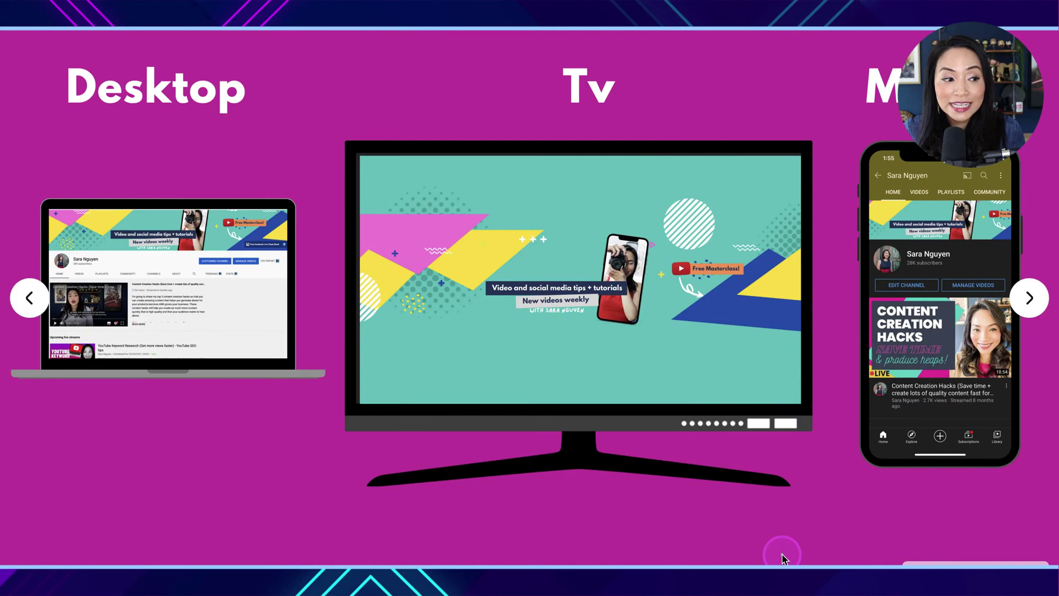
{"action": "left_click", "coordinate": [18, 305]}
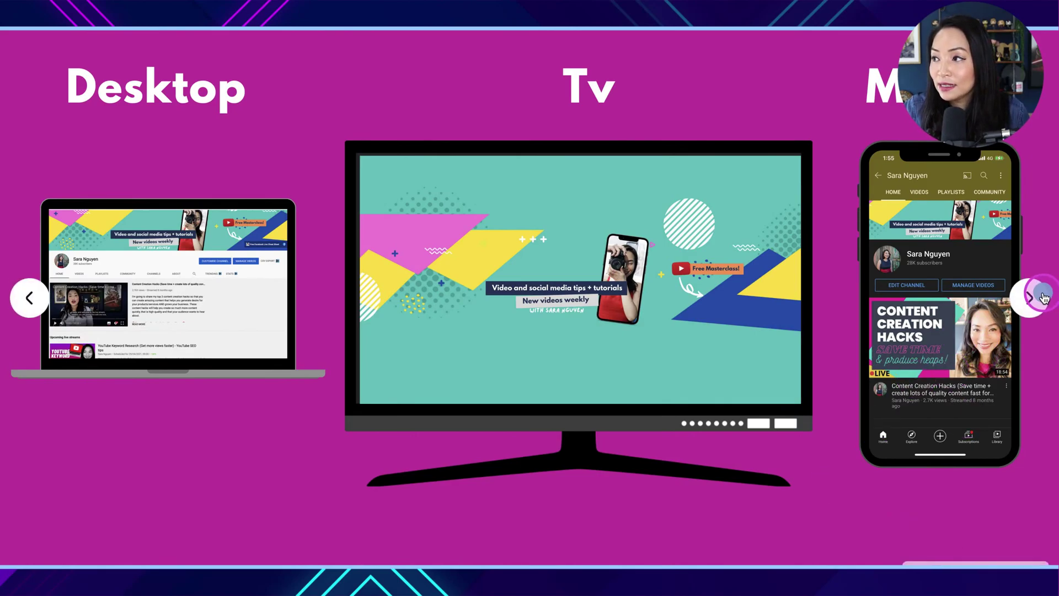
Step: Go to the 2560 x 1440 banner size slide, then leave presentation mode for the editor
{"action": "left_click", "coordinate": [1036, 298]}
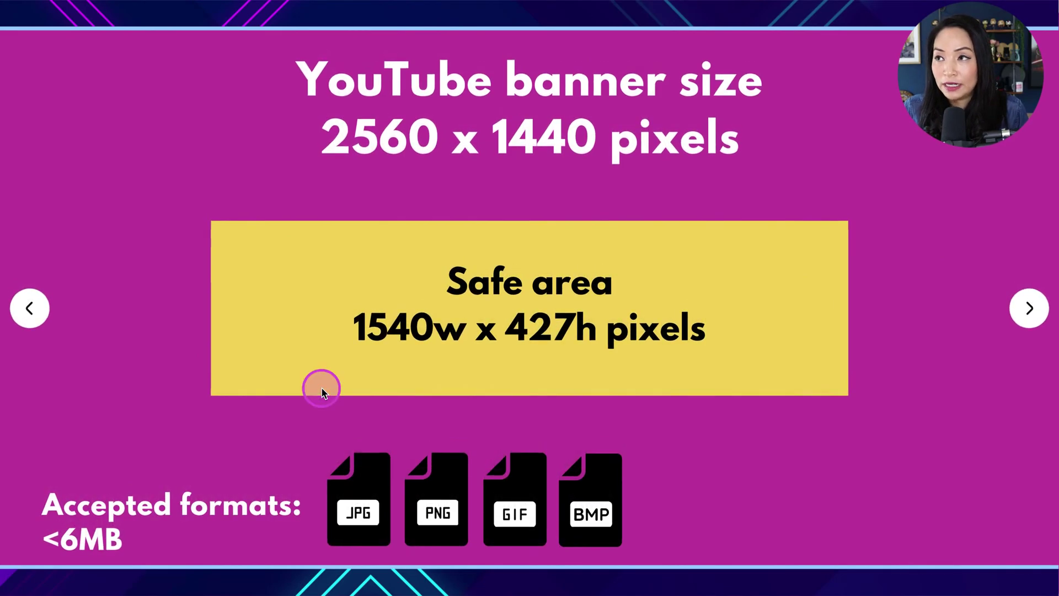
{"action": "key", "text": "Escape"}
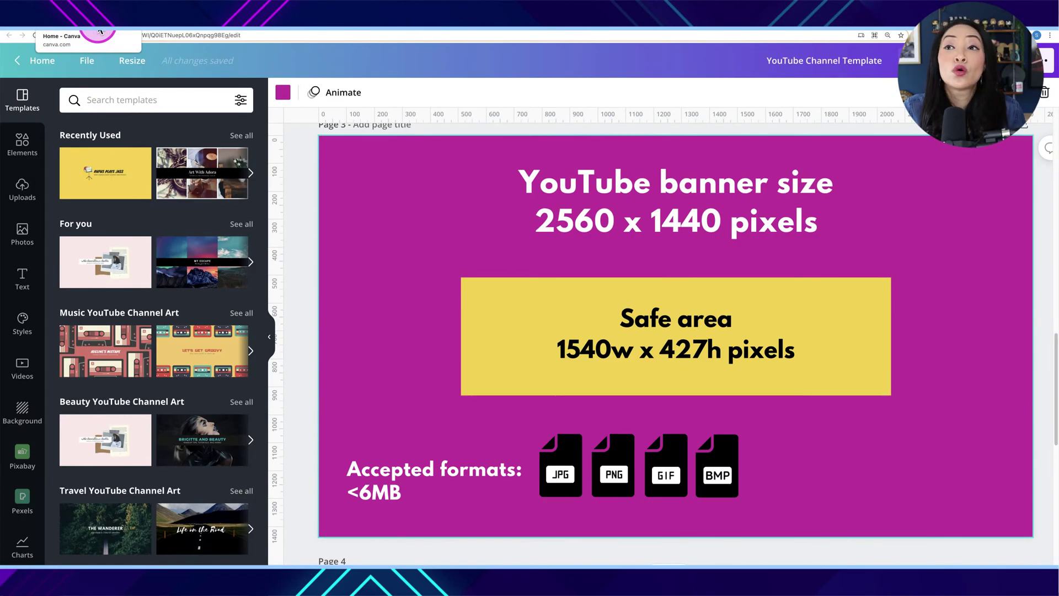
Step: From the home page, search 'youtube' and browse the YouTube Channel Art templates and blank option
{"action": "left_click", "coordinate": [99, 32]}
{"action": "left_click", "coordinate": [466, 65]}
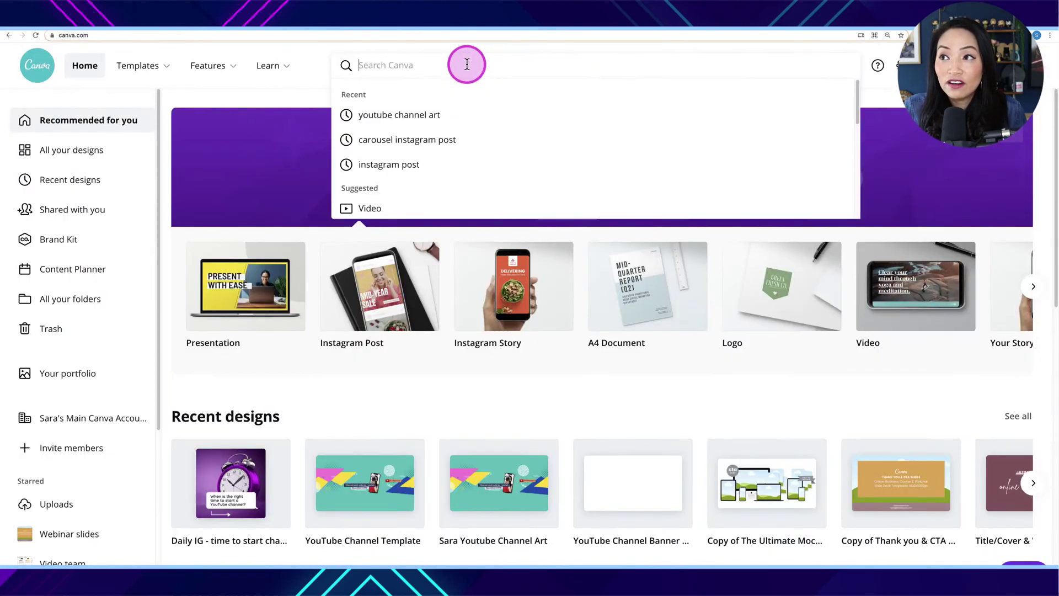
{"action": "type", "text": "you"}
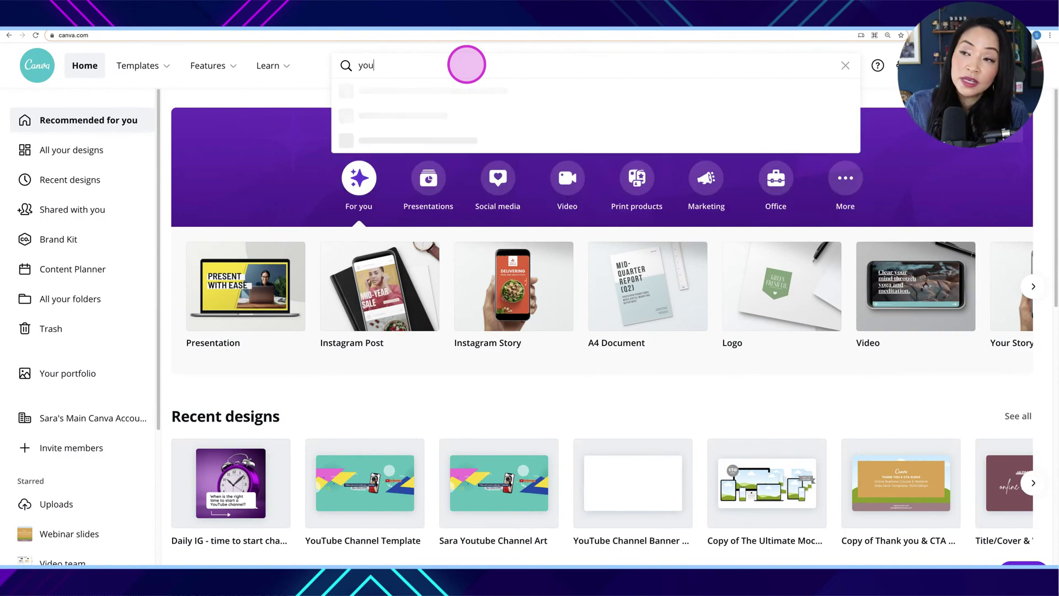
{"action": "type", "text": "tube"}
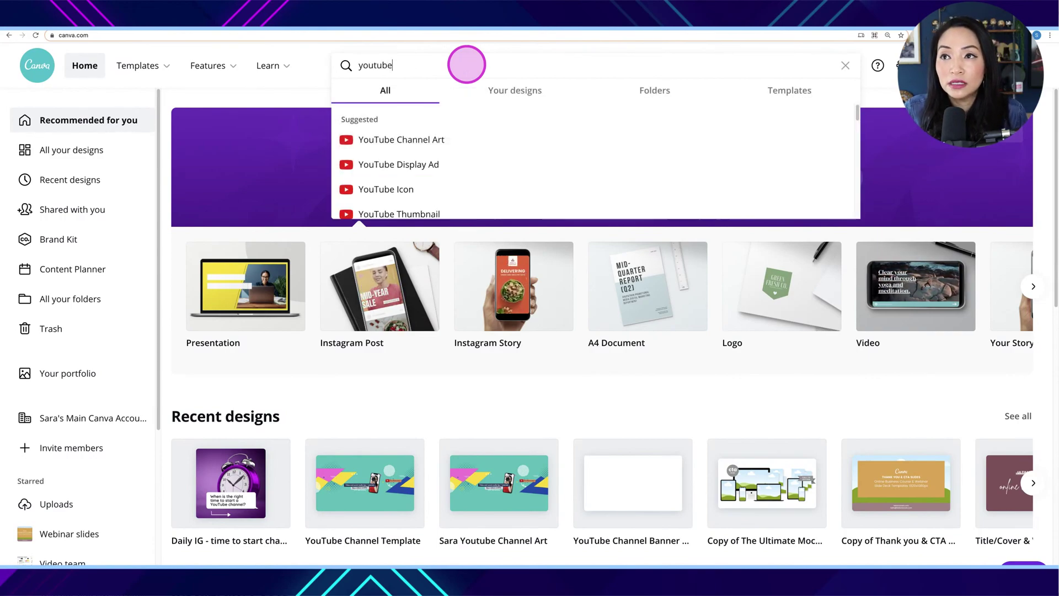
{"action": "left_click", "coordinate": [522, 141]}
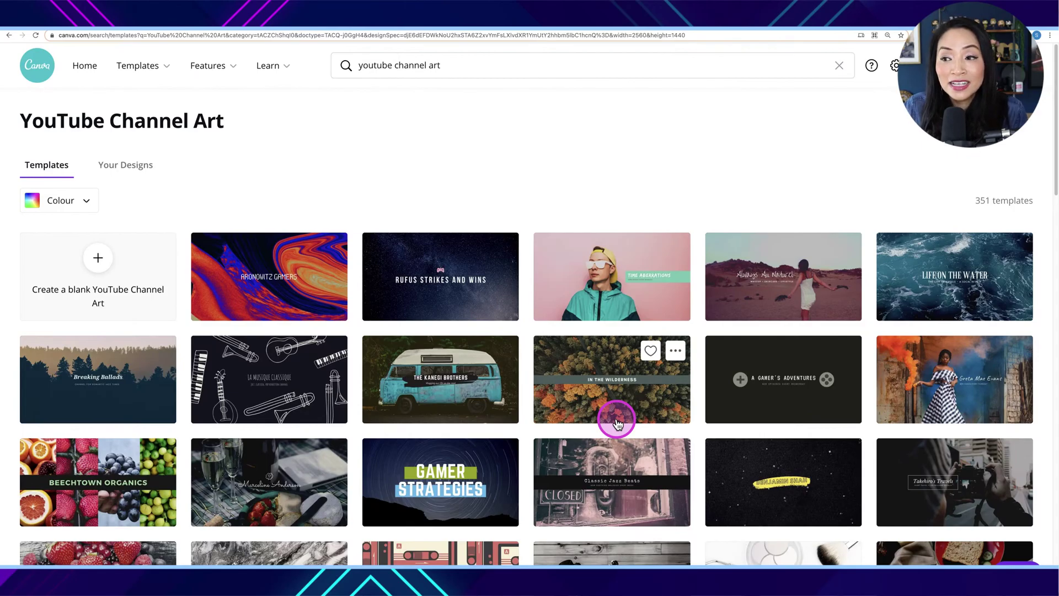
{"action": "scroll", "coordinate": [618, 424], "scroll_direction": "down", "scroll_amount": 10}
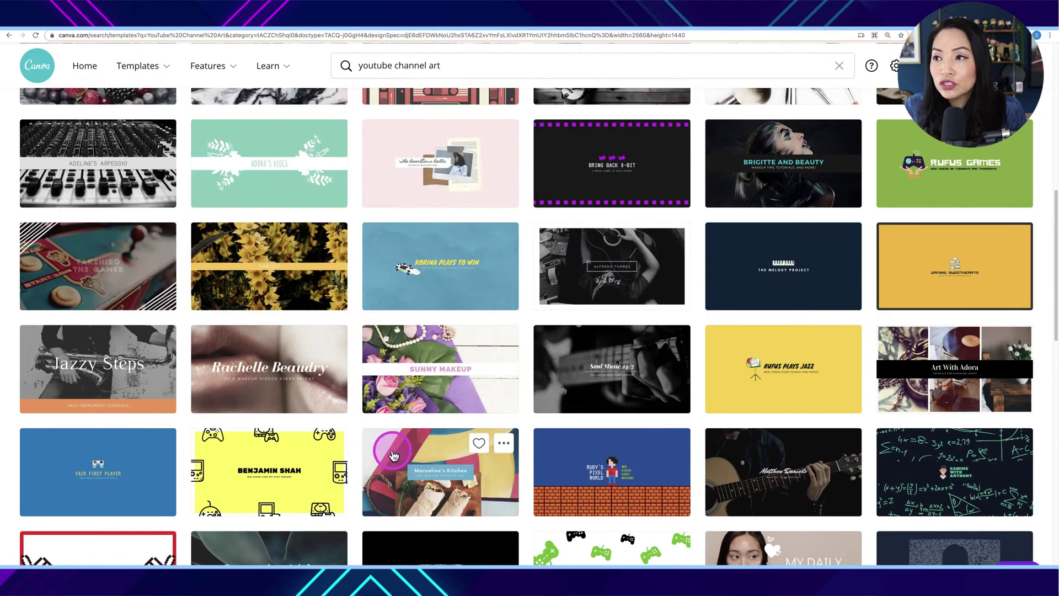
{"action": "scroll", "coordinate": [393, 455], "scroll_direction": "up", "scroll_amount": 7}
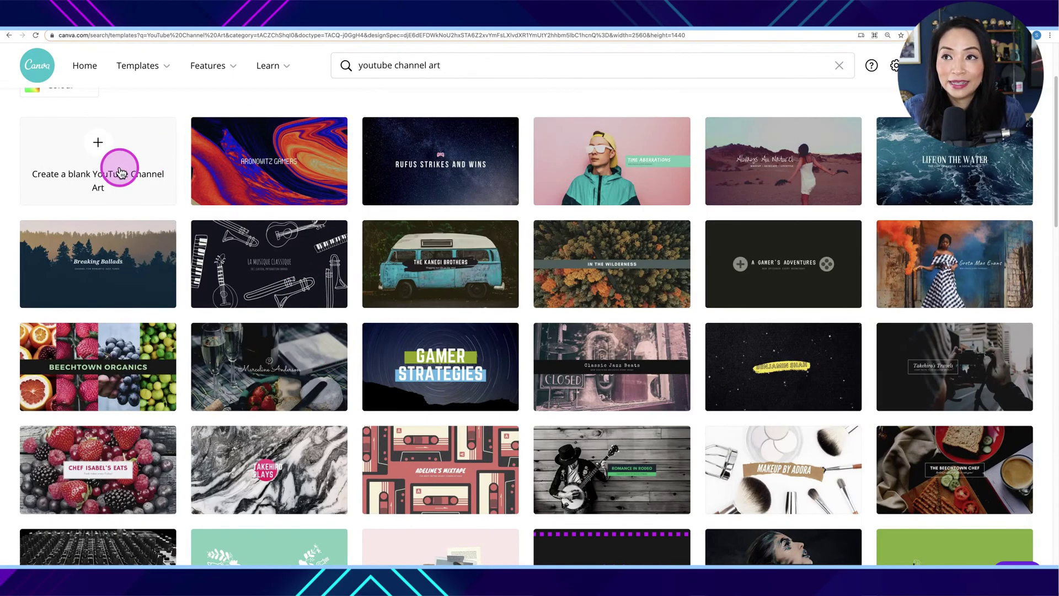
Step: Back in the banner design, delete the purple rectangle on Page 4
{"action": "left_click", "coordinate": [162, 30]}
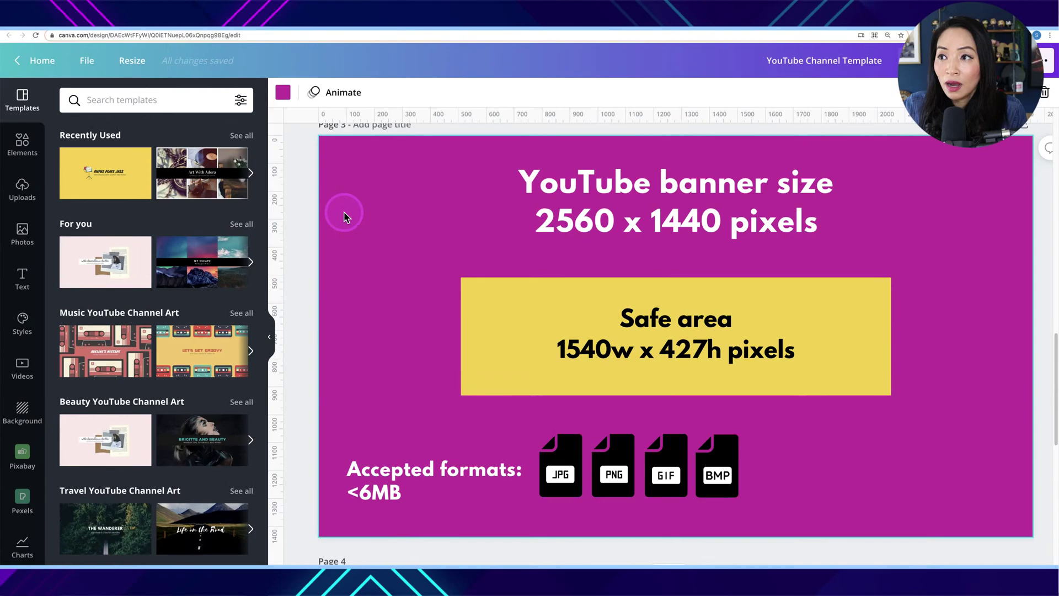
{"action": "scroll", "coordinate": [561, 428], "scroll_direction": "down", "scroll_amount": 7}
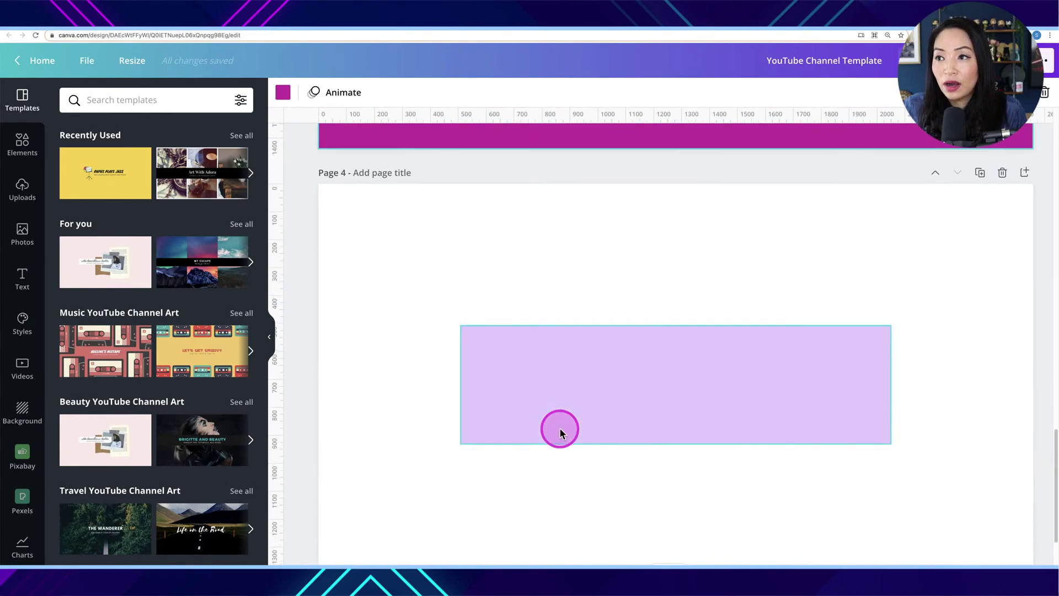
{"action": "scroll", "coordinate": [559, 428], "scroll_direction": "down", "scroll_amount": 2}
{"action": "scroll", "coordinate": [559, 428], "scroll_direction": "up", "scroll_amount": 2}
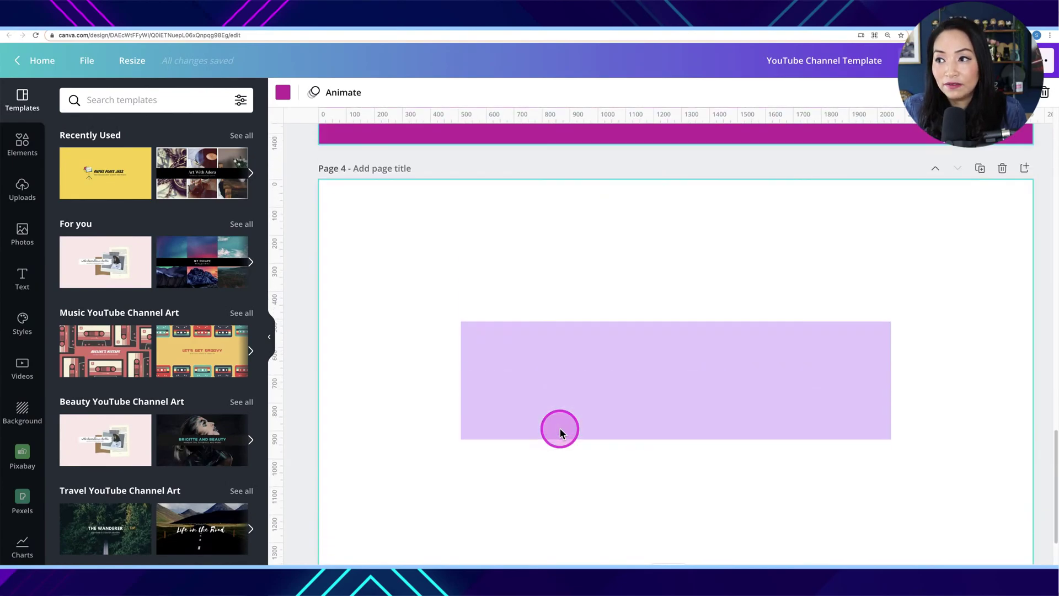
{"action": "scroll", "coordinate": [559, 429], "scroll_direction": "down", "scroll_amount": 1}
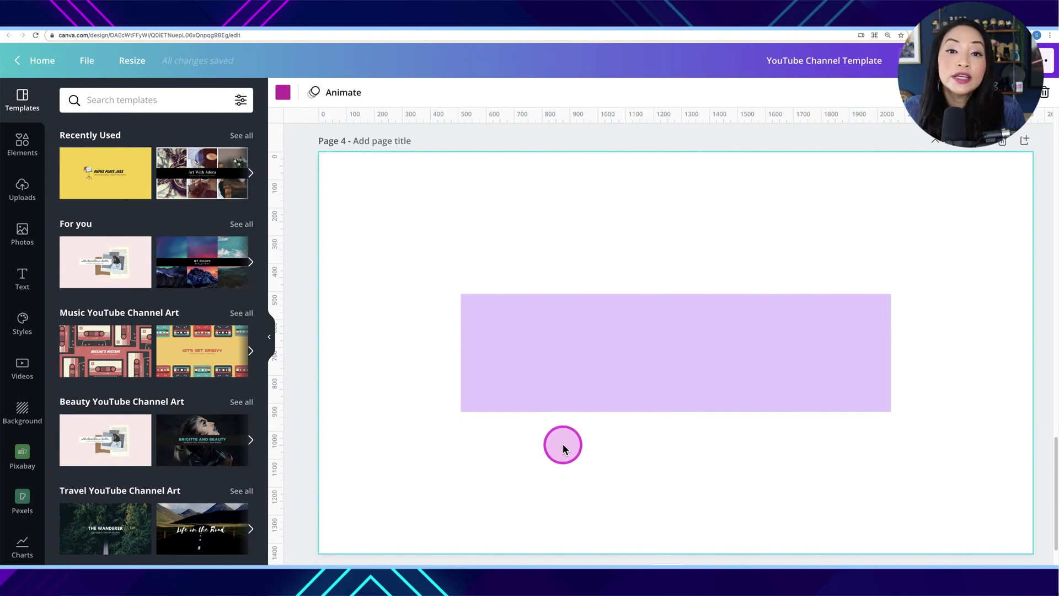
{"action": "left_click", "coordinate": [558, 367]}
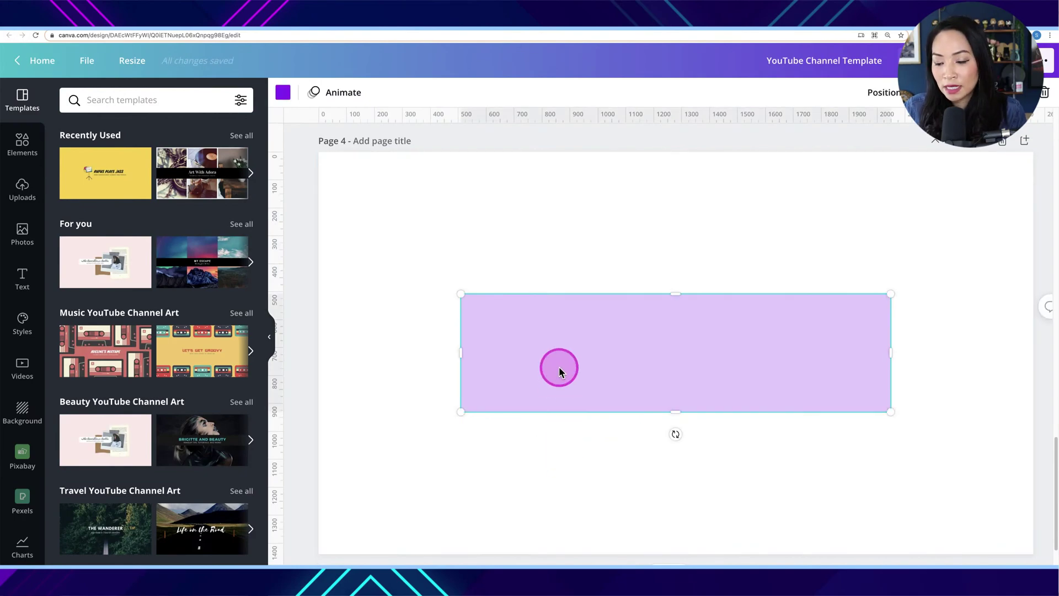
{"action": "key", "text": "Delete"}
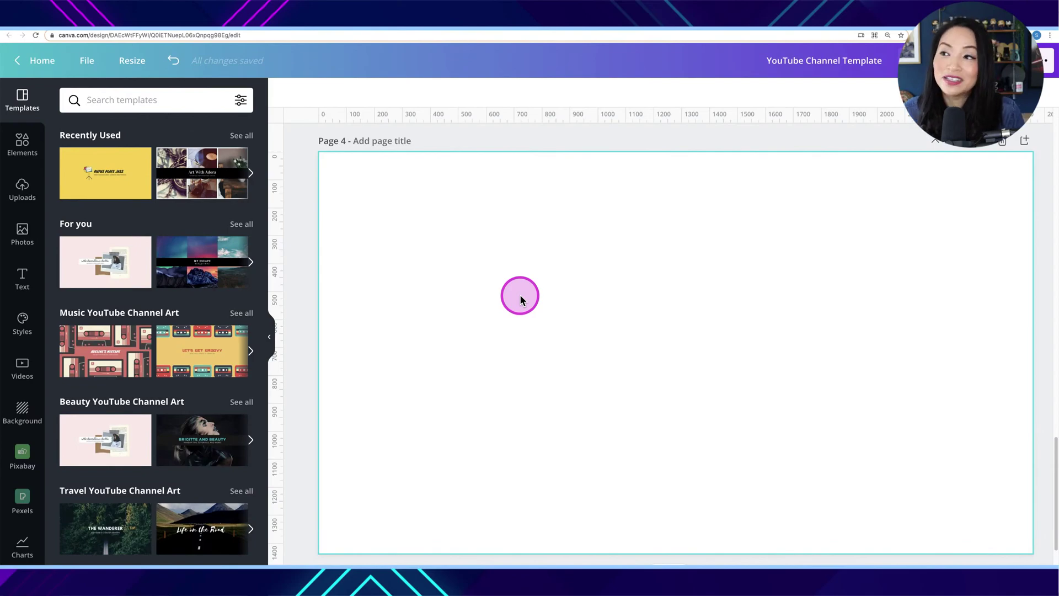
Step: Discard a stray test text box and add a new large lilac rectangle to Page 4
{"action": "key", "text": "t"}
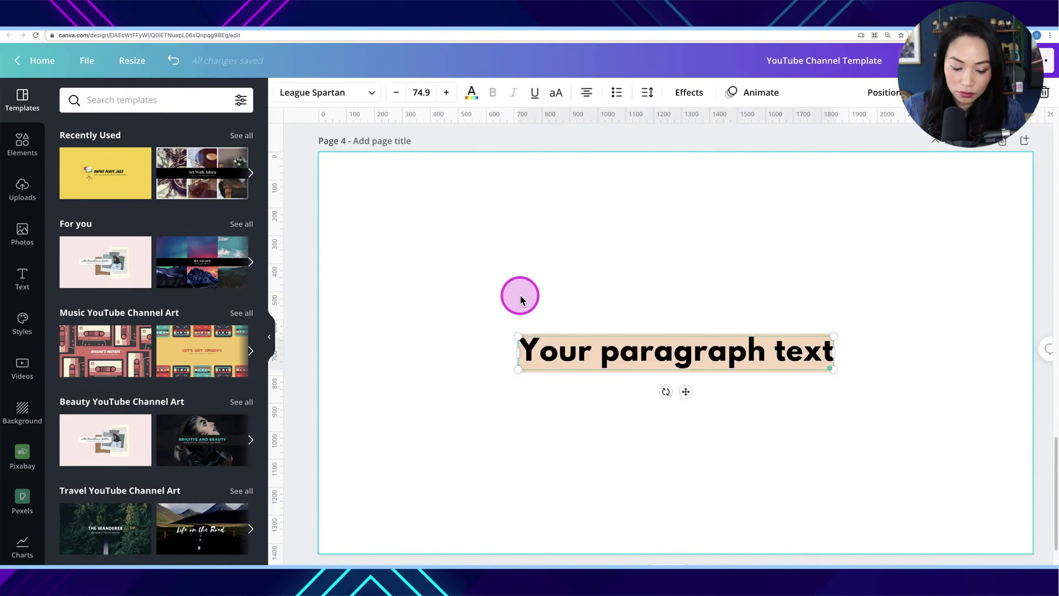
{"action": "key", "text": "BackSpace"}
{"action": "type", "text": "r"}
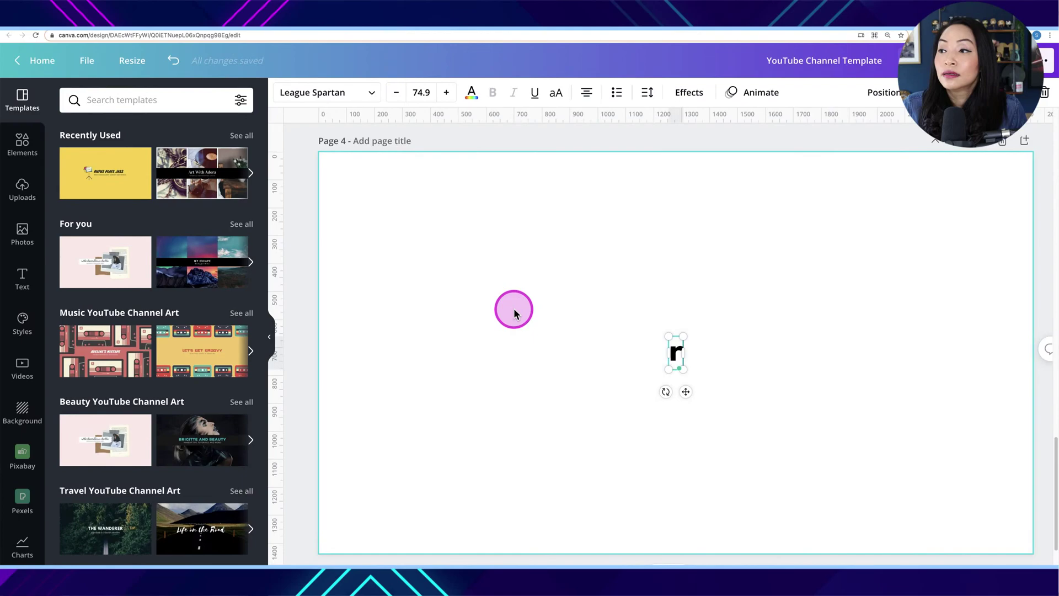
{"action": "left_click", "coordinate": [610, 347]}
{"action": "left_click", "coordinate": [681, 348]}
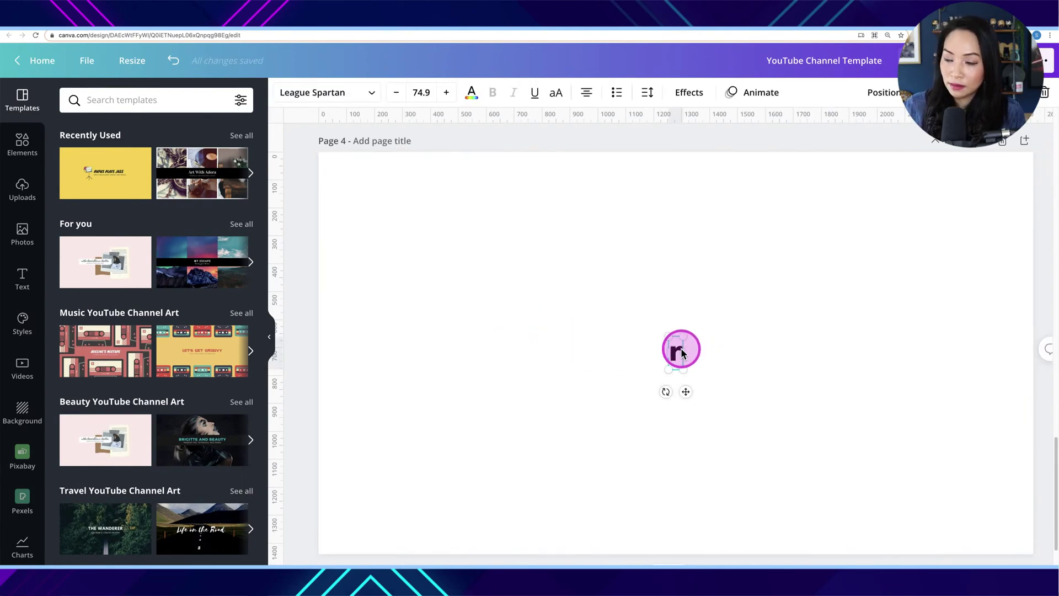
{"action": "key", "text": "Delete"}
{"action": "key", "text": "r"}
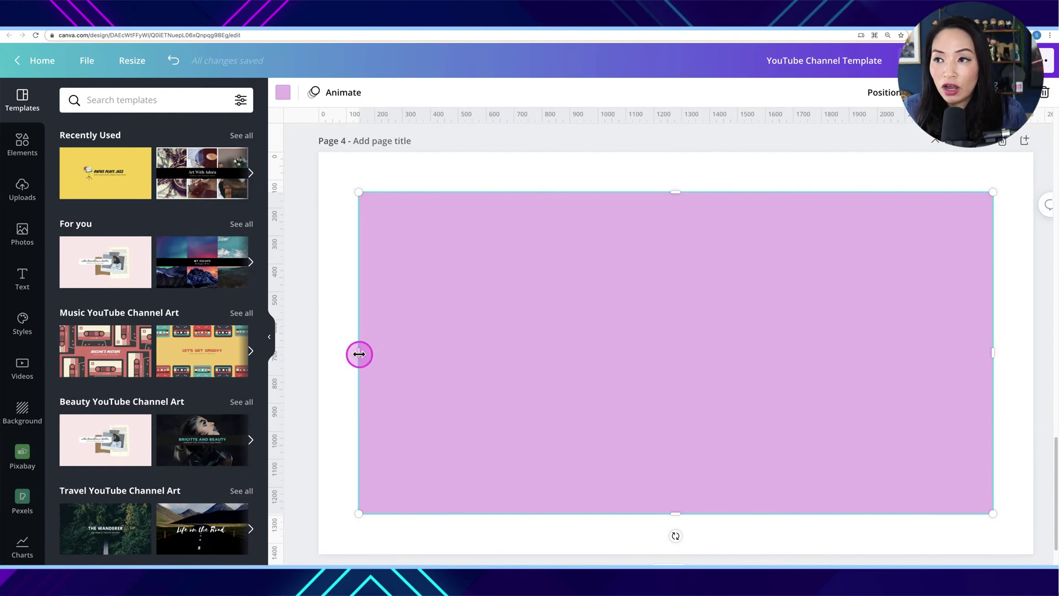
Step: Resize the lilac rectangle to about 1,541 wide by 470 tall and centre it on Page 4
{"action": "left_click_drag", "start_coordinate": [359, 354], "coordinate": [419, 355]}
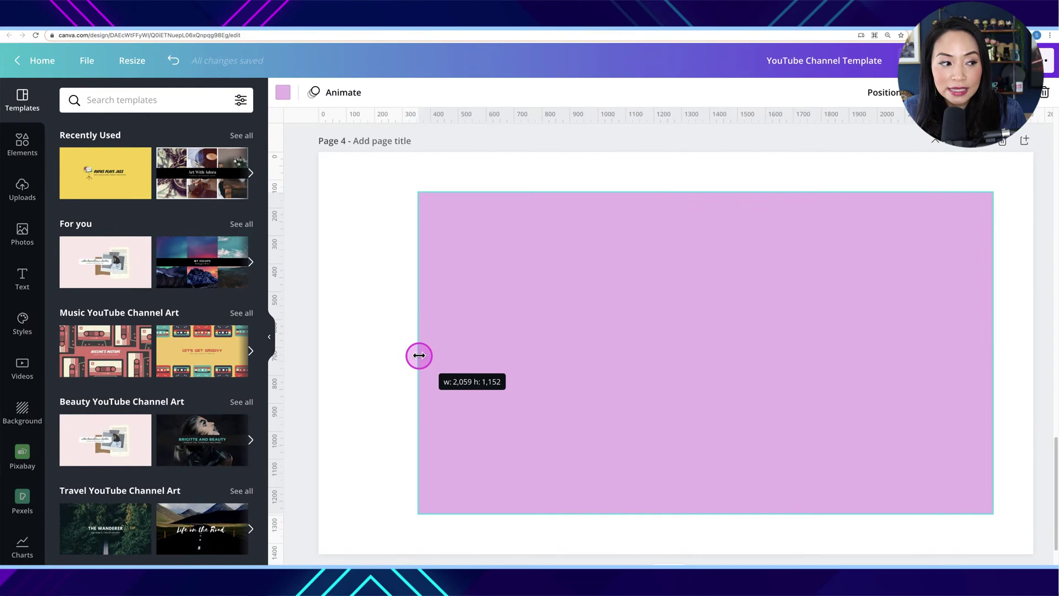
{"action": "left_click_drag", "start_coordinate": [419, 355], "coordinate": [436, 357]}
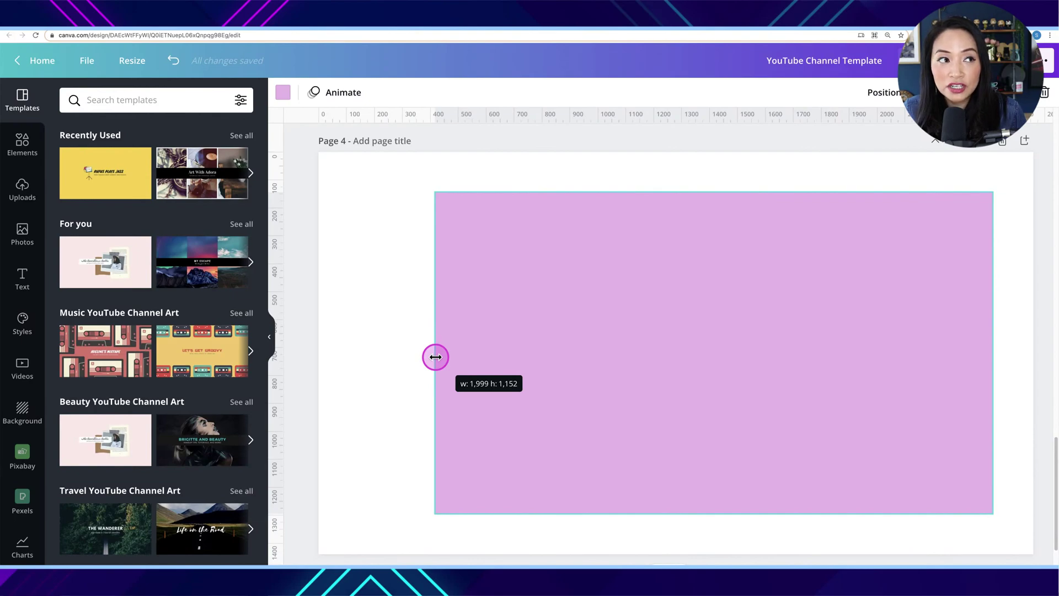
{"action": "left_click_drag", "start_coordinate": [436, 357], "coordinate": [563, 363]}
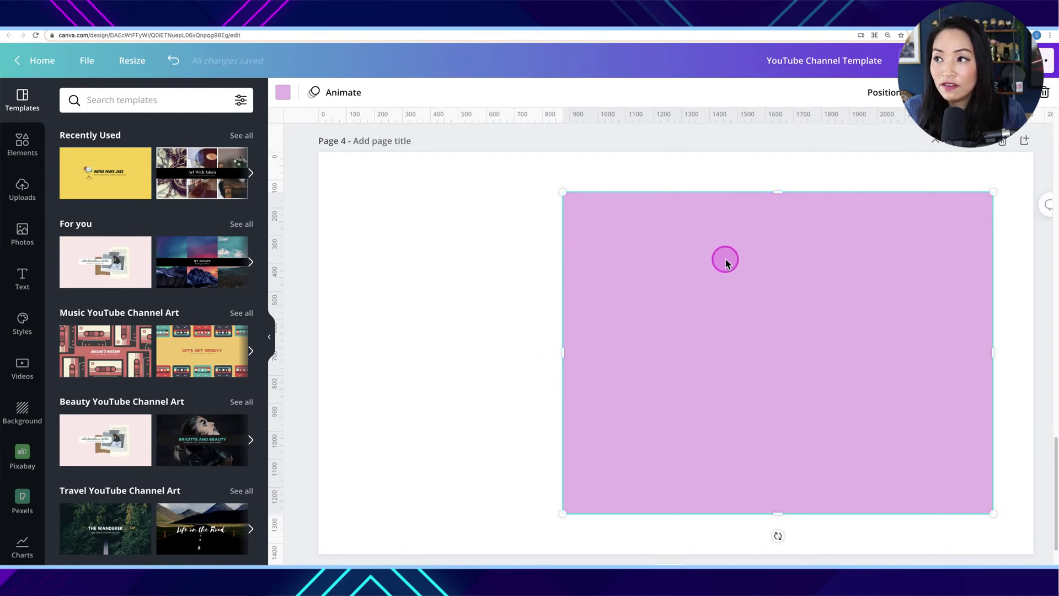
{"action": "left_click_drag", "start_coordinate": [725, 260], "coordinate": [632, 256]}
{"action": "left_click_drag", "start_coordinate": [677, 193], "coordinate": [658, 367]}
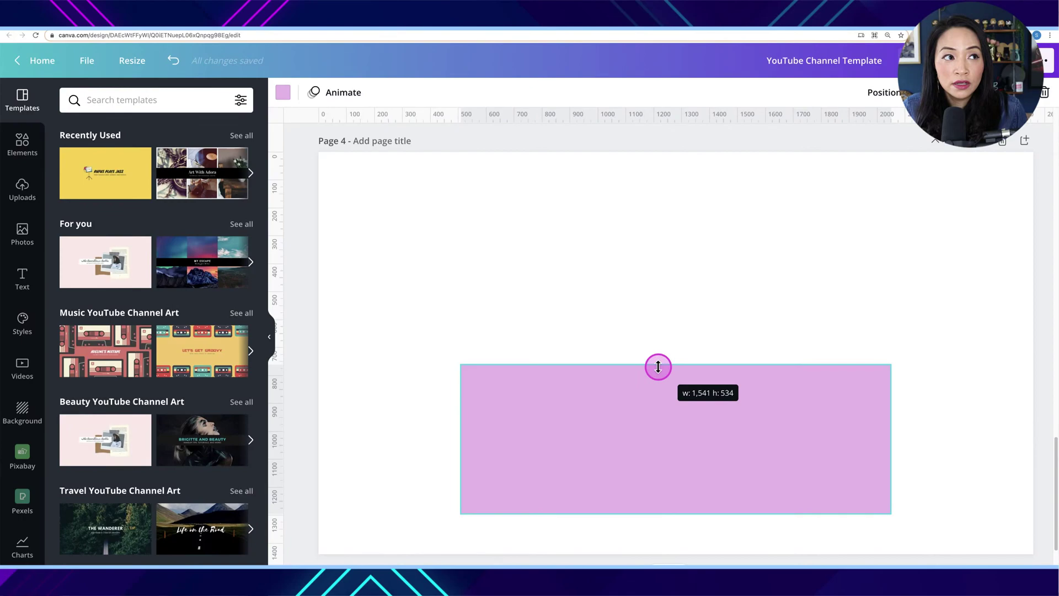
{"action": "left_click_drag", "start_coordinate": [659, 367], "coordinate": [659, 396]}
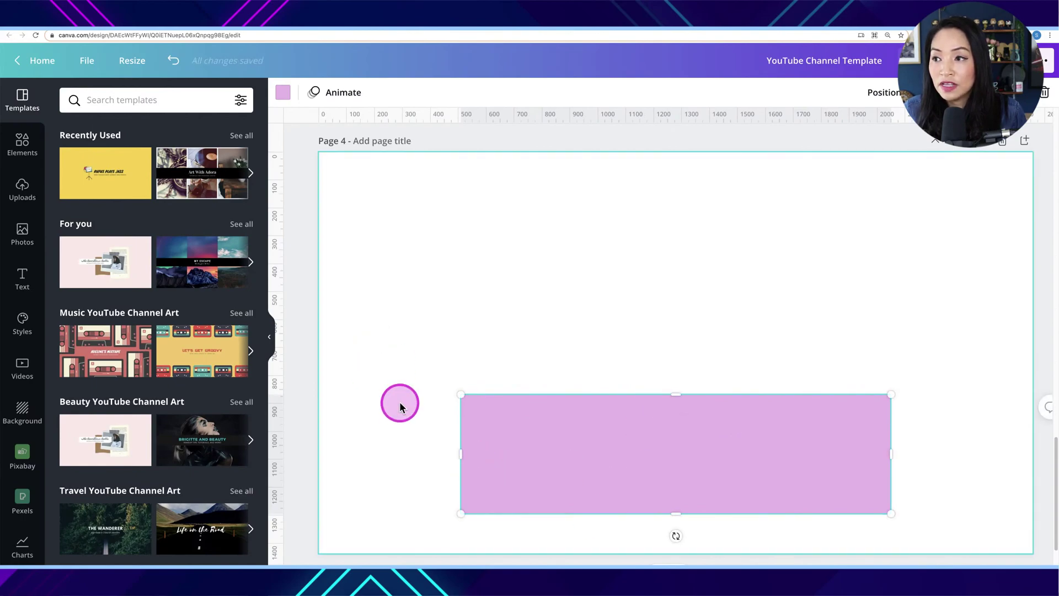
{"action": "left_click_drag", "start_coordinate": [572, 455], "coordinate": [570, 362]}
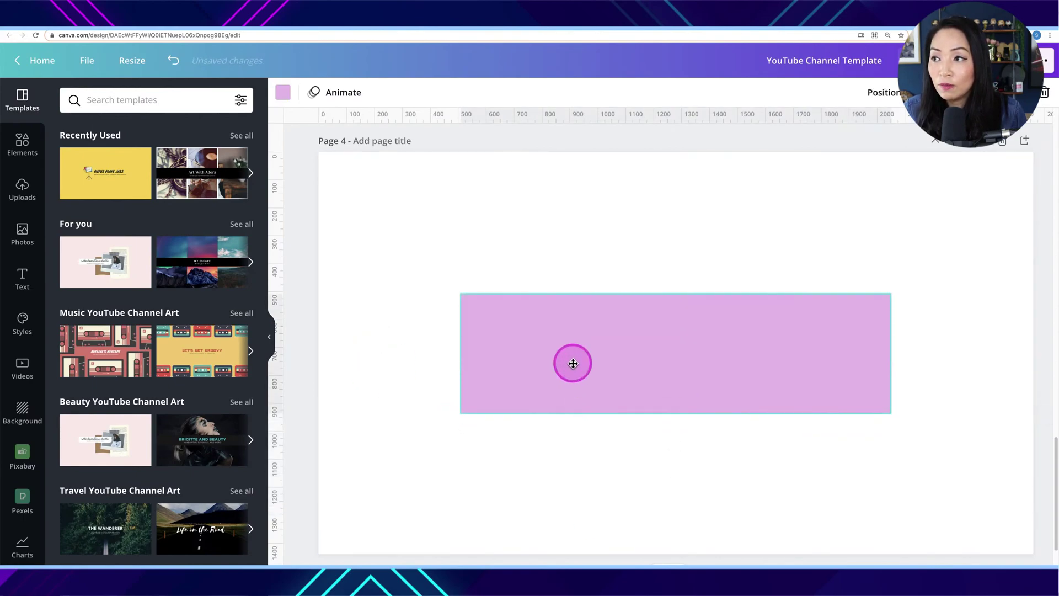
{"action": "left_click", "coordinate": [884, 101]}
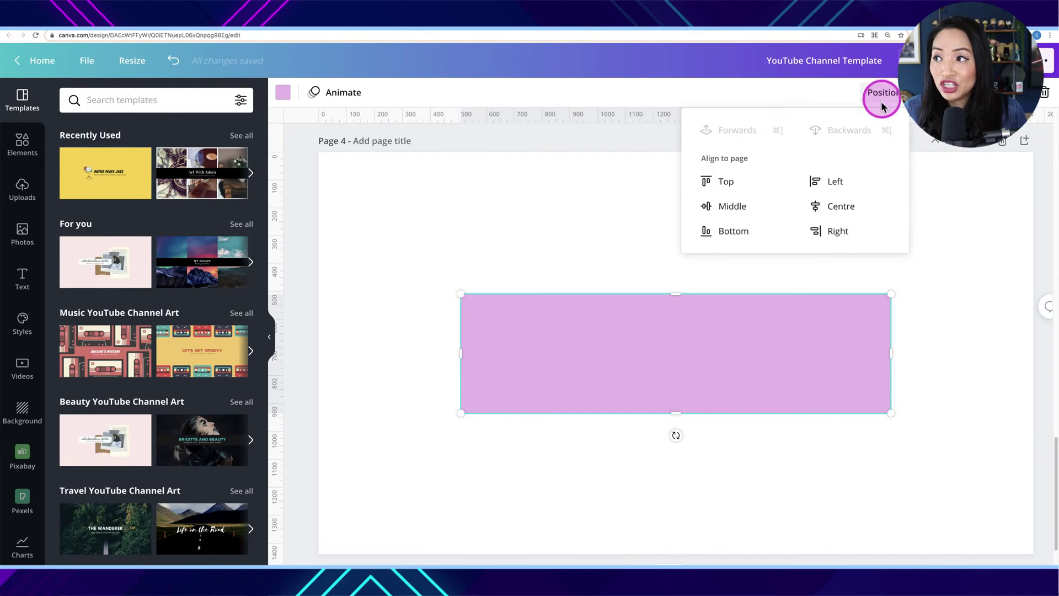
{"action": "left_click", "coordinate": [865, 208]}
{"action": "left_click", "coordinate": [496, 246]}
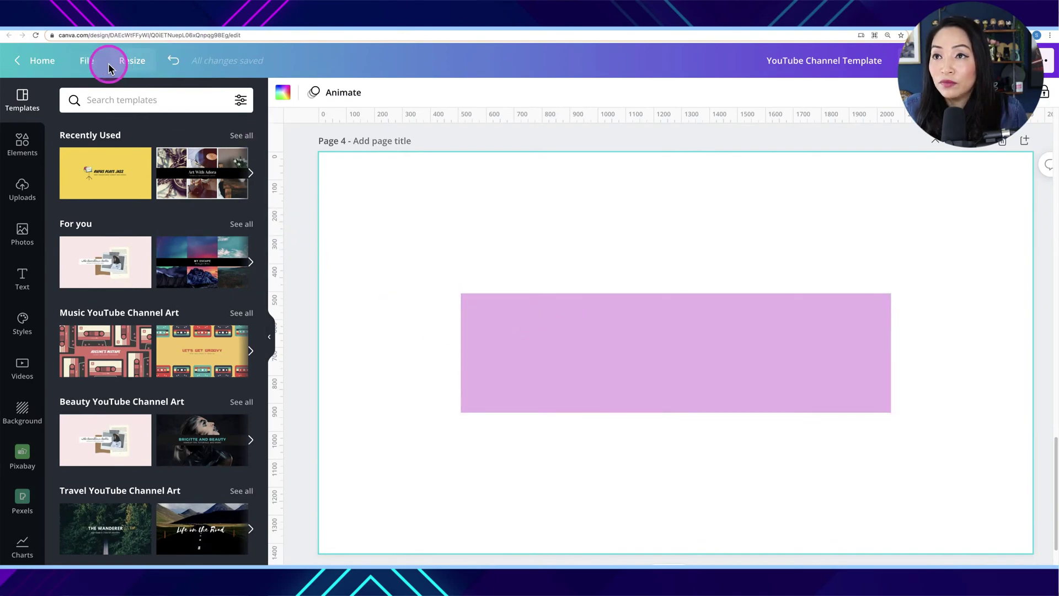
Step: Show rulers, drag guides to the pink band's edges, then delete the band
{"action": "left_click", "coordinate": [75, 65]}
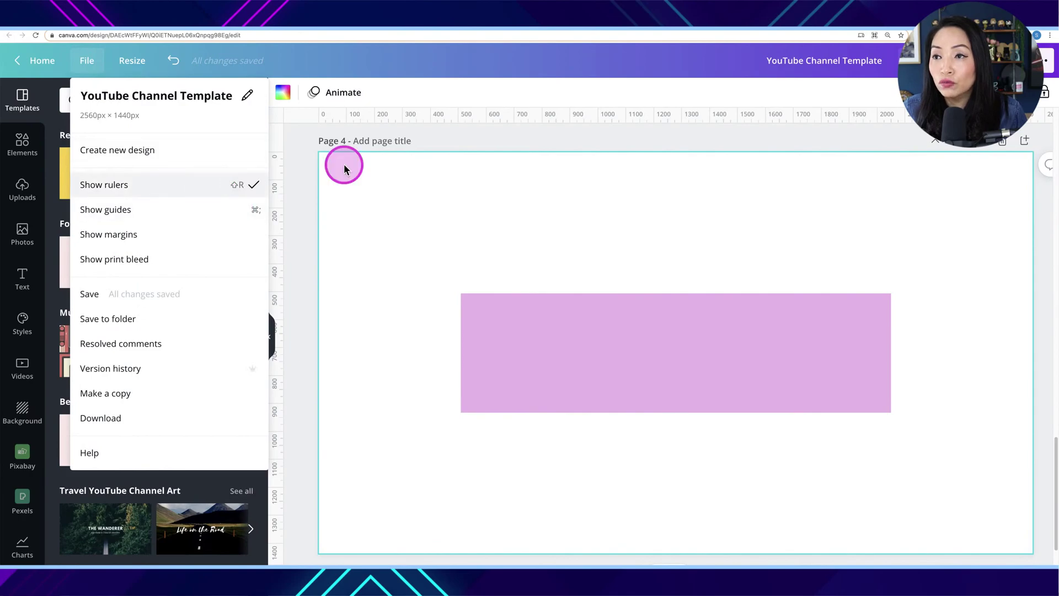
{"action": "left_click", "coordinate": [491, 199]}
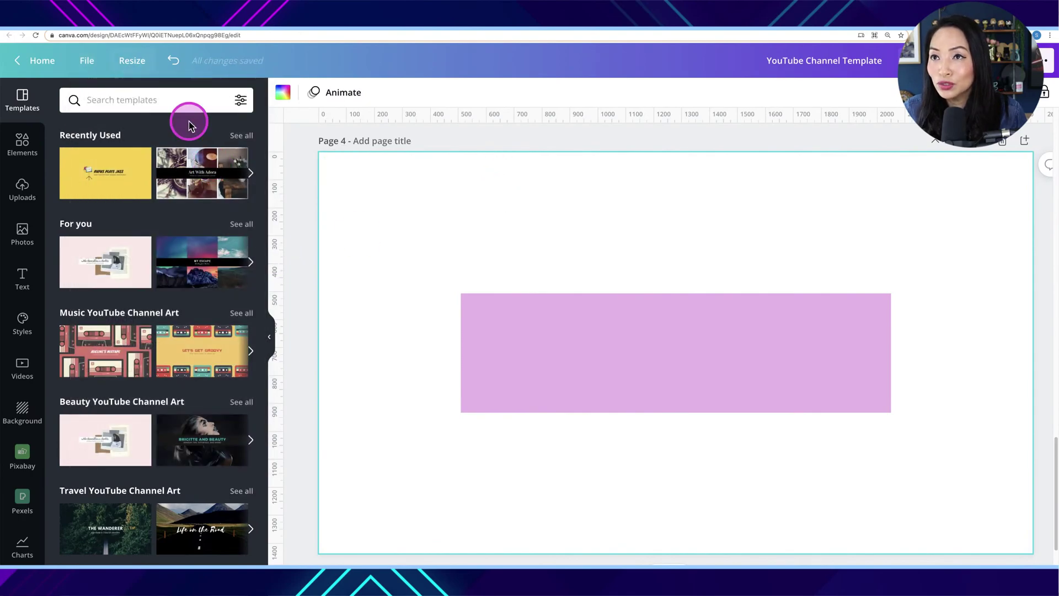
{"action": "left_click_drag", "start_coordinate": [276, 241], "coordinate": [461, 255]}
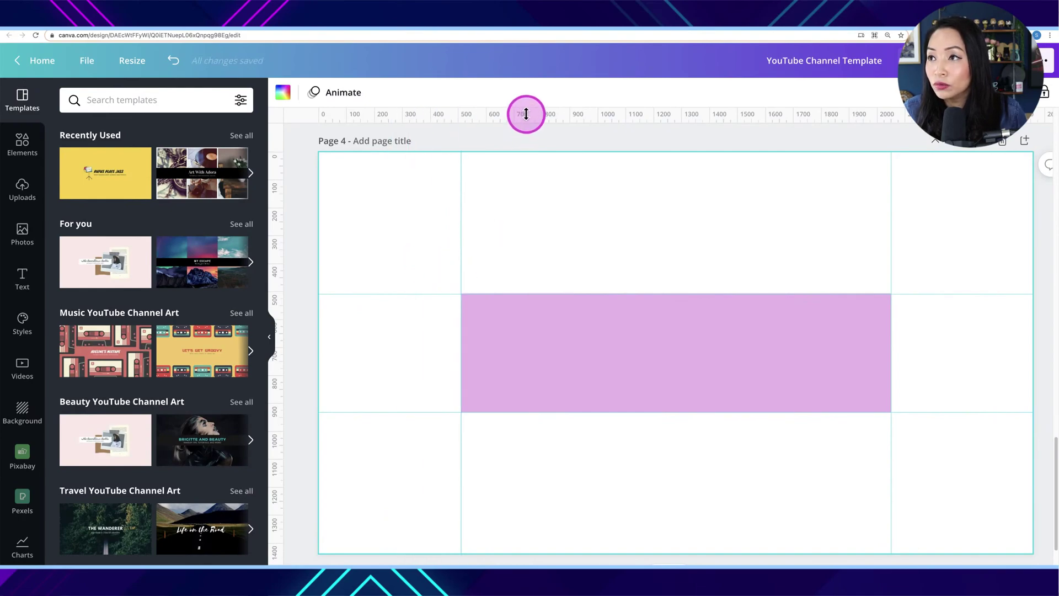
{"action": "left_click_drag", "start_coordinate": [523, 111], "coordinate": [569, 294]}
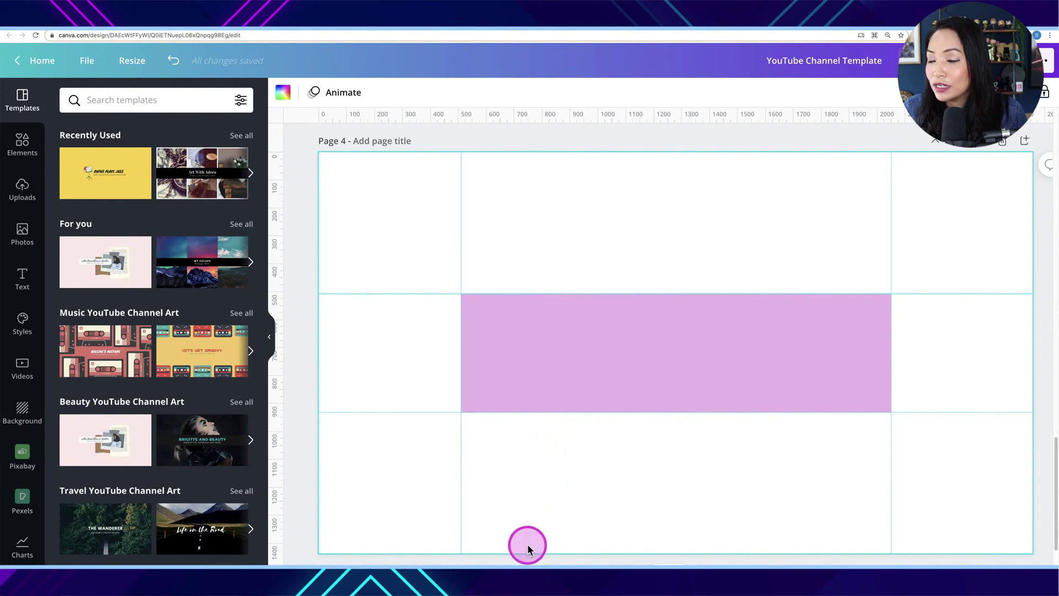
{"action": "left_click", "coordinate": [571, 356]}
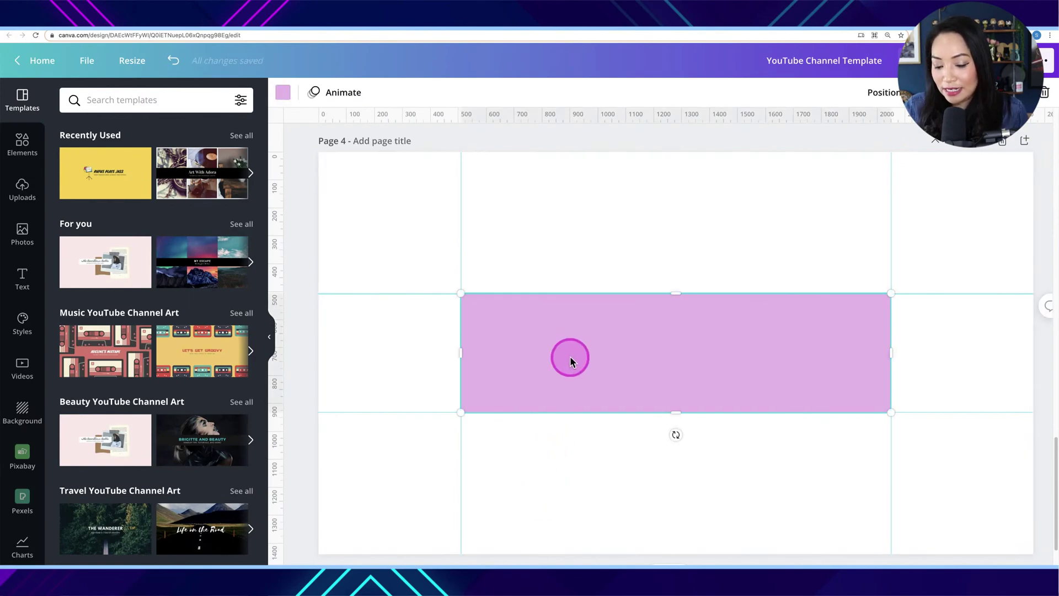
{"action": "key", "text": "Delete"}
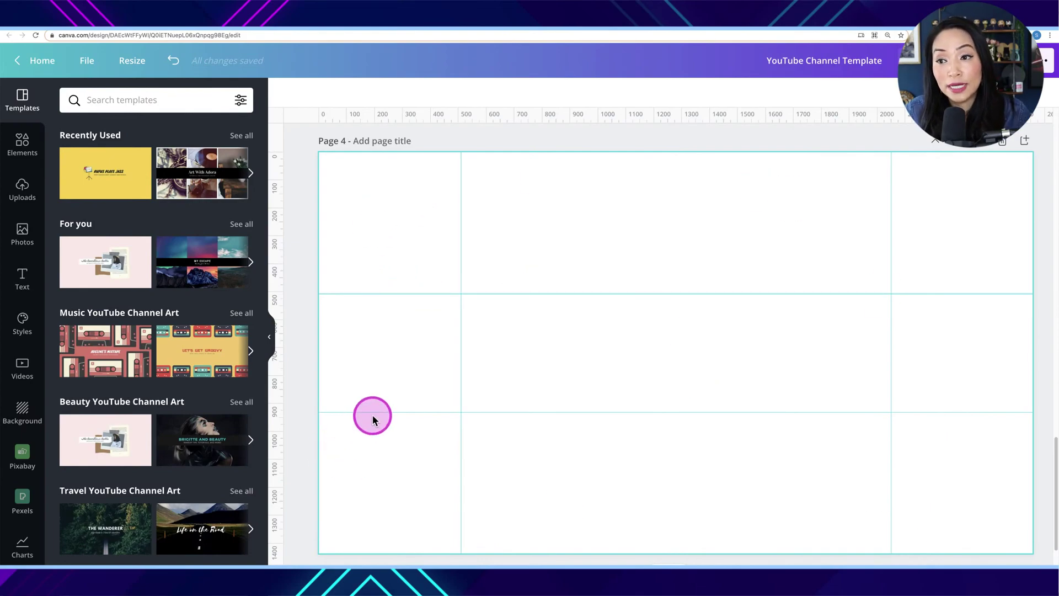
Step: Try the beauty banner and pink-background portrait templates on Page 4
{"action": "left_click", "coordinate": [80, 454]}
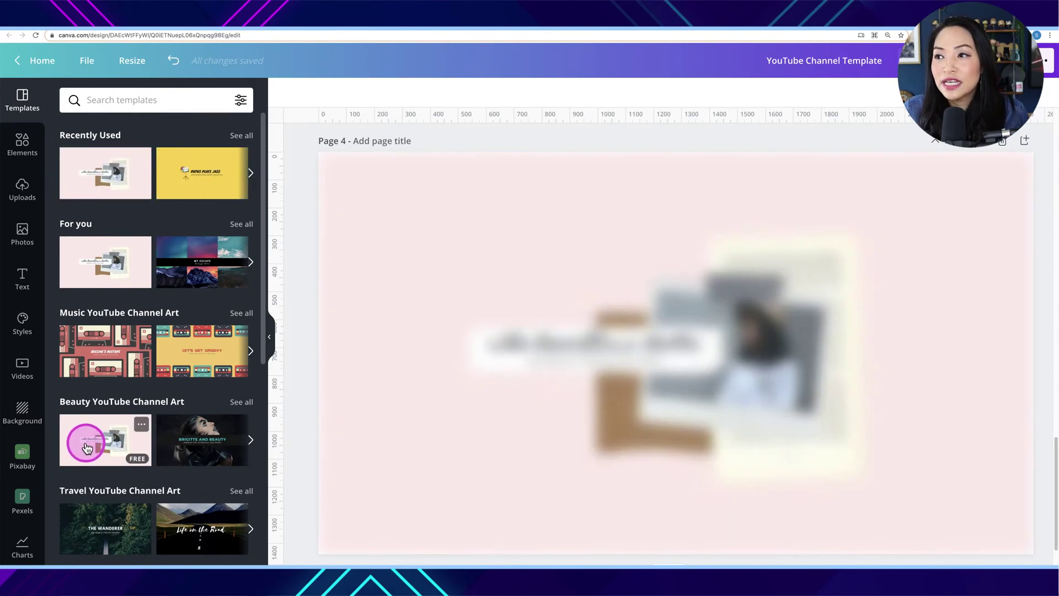
{"action": "left_click", "coordinate": [362, 406]}
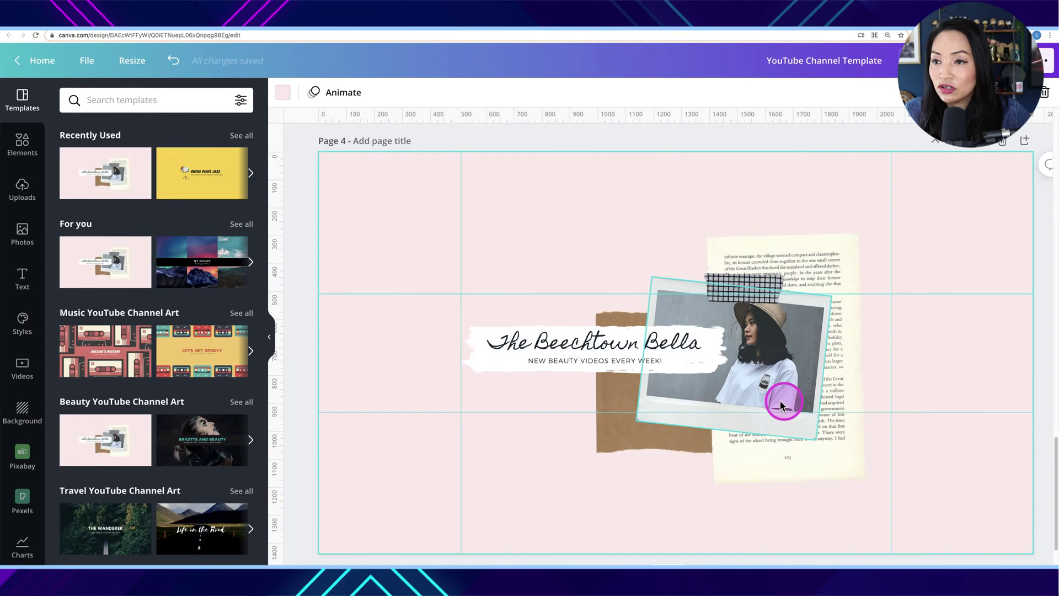
{"action": "scroll", "coordinate": [185, 453], "scroll_direction": "down", "scroll_amount": 3}
{"action": "scroll", "coordinate": [183, 452], "scroll_direction": "down", "scroll_amount": 1}
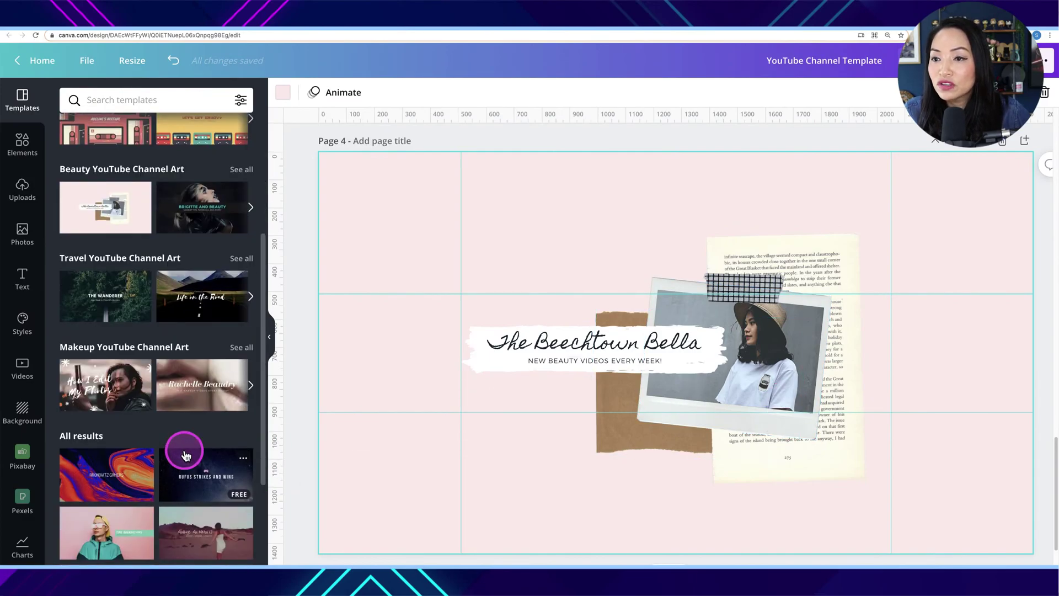
{"action": "scroll", "coordinate": [157, 493], "scroll_direction": "down", "scroll_amount": 3}
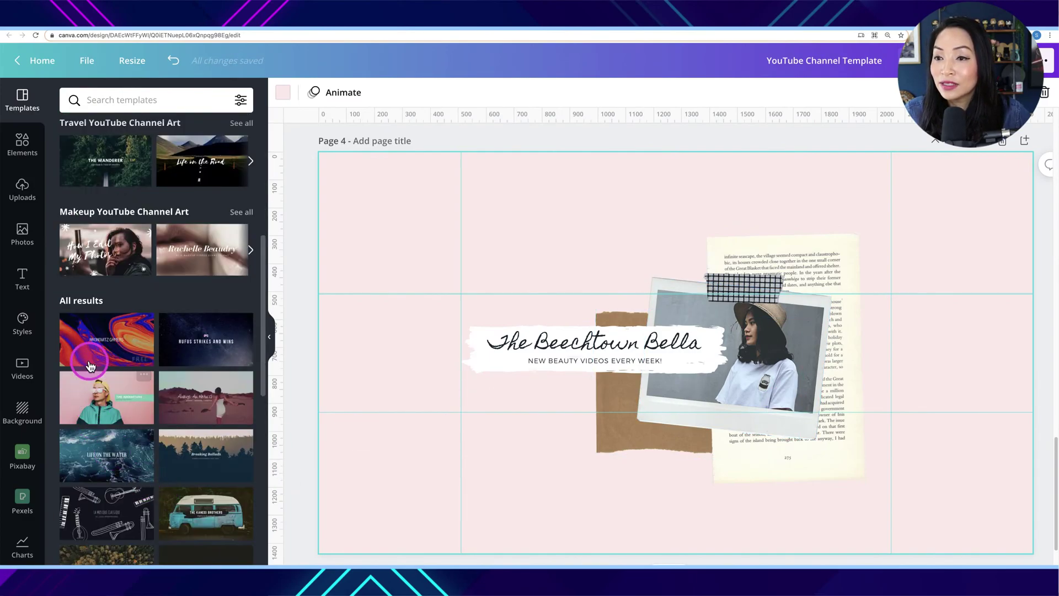
{"action": "left_click", "coordinate": [95, 392]}
{"action": "left_click", "coordinate": [619, 504]}
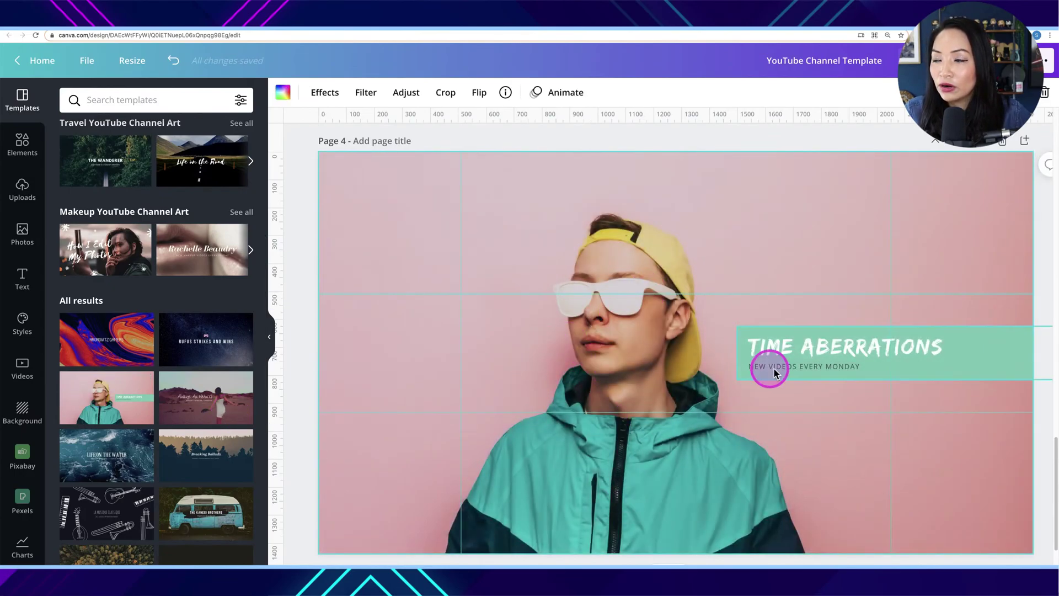
Step: Try the starry Rufus Strikes and Wins template, then settle on Brigitte and Beauty
{"action": "left_click", "coordinate": [200, 330]}
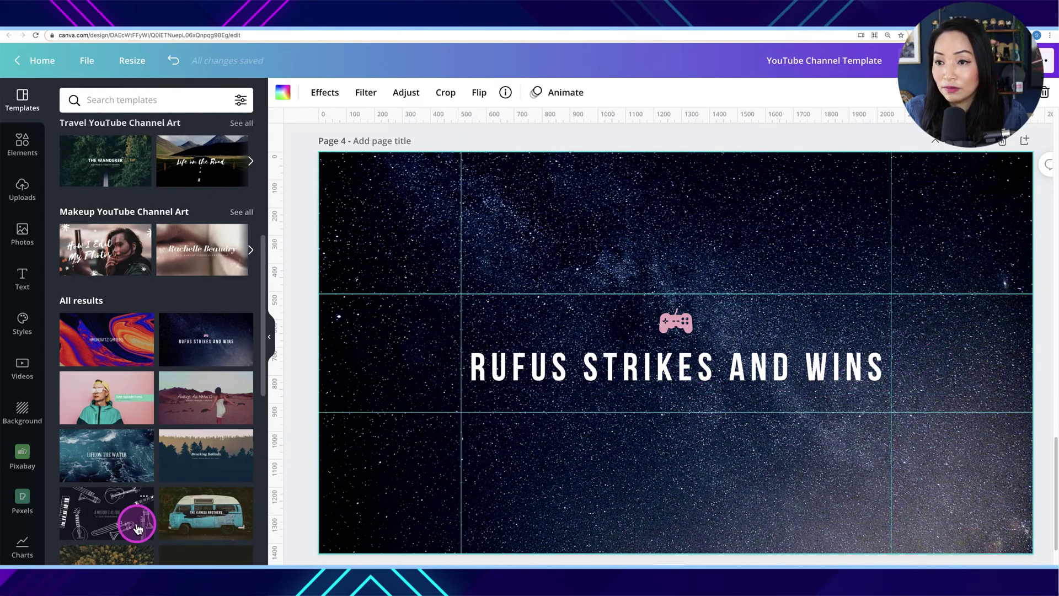
{"action": "scroll", "coordinate": [135, 521], "scroll_direction": "down", "scroll_amount": 15}
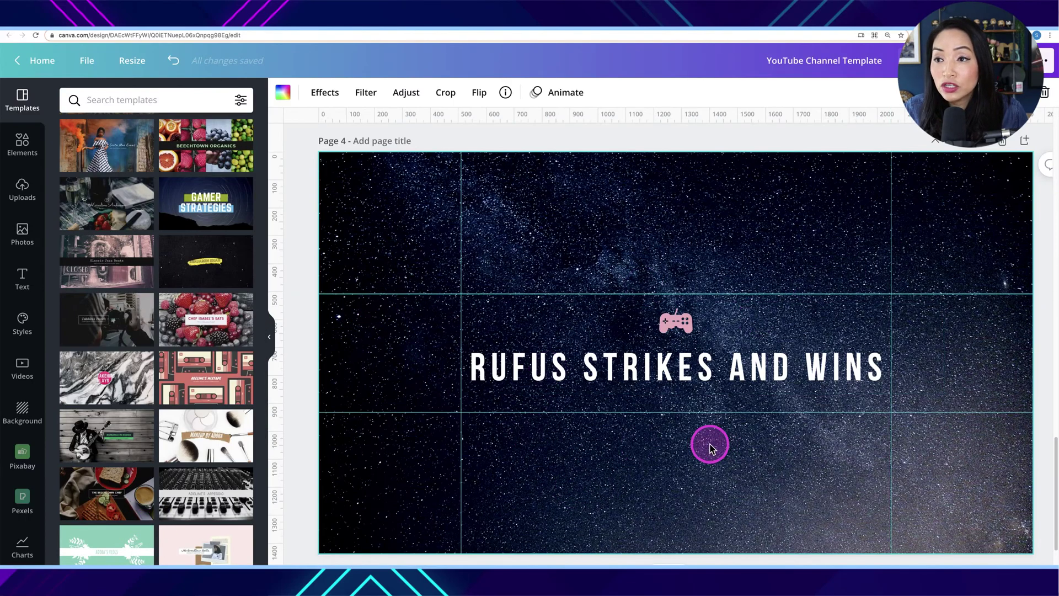
{"action": "scroll", "coordinate": [236, 486], "scroll_direction": "down", "scroll_amount": 2}
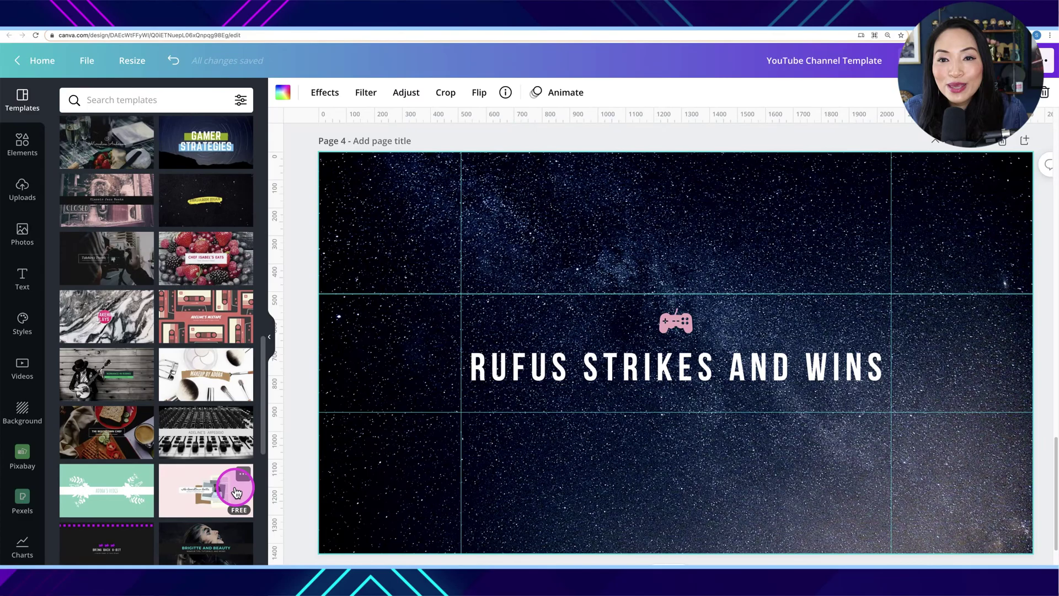
{"action": "scroll", "coordinate": [237, 491], "scroll_direction": "down", "scroll_amount": 2}
{"action": "left_click", "coordinate": [202, 432]}
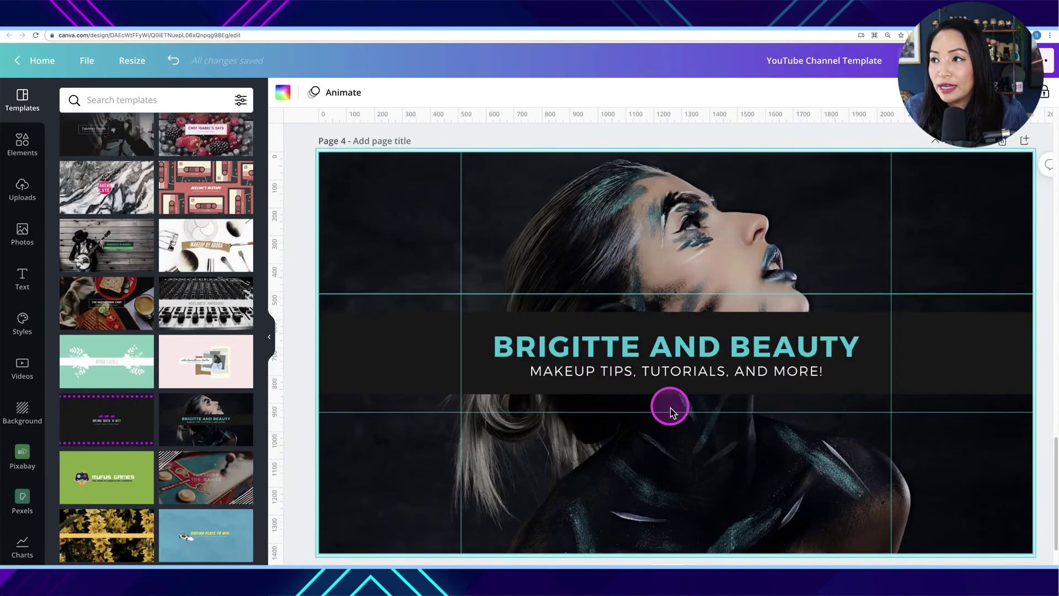
{"action": "scroll", "coordinate": [671, 410], "scroll_direction": "up", "scroll_amount": 7}
{"action": "scroll", "coordinate": [671, 411], "scroll_direction": "down", "scroll_amount": 6}
Step: Add a new Page 5 and fill its background with teal
{"action": "left_click", "coordinate": [686, 530]}
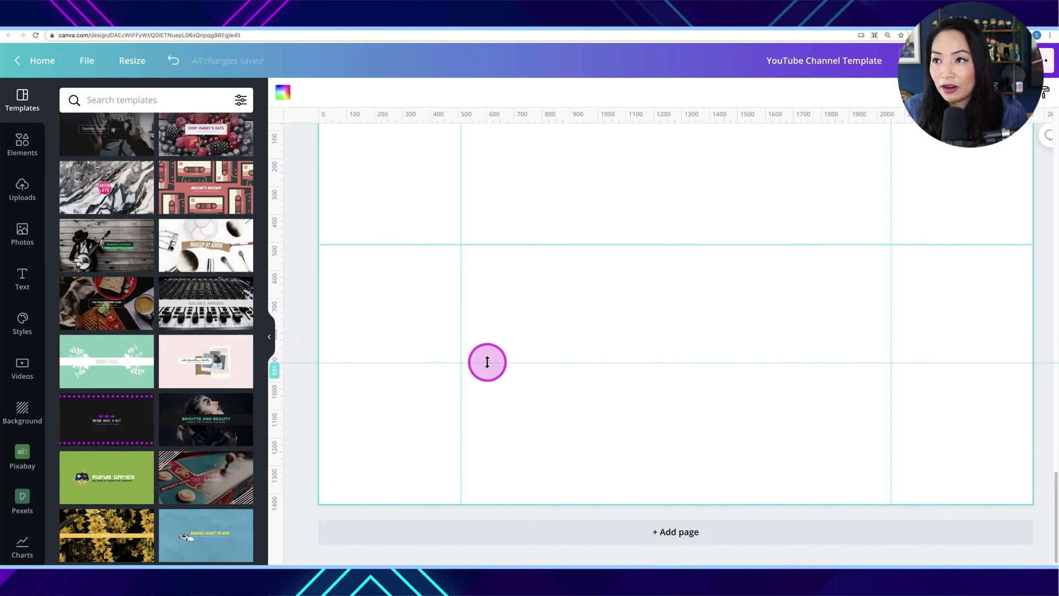
{"action": "scroll", "coordinate": [442, 428], "scroll_direction": "up", "scroll_amount": 2}
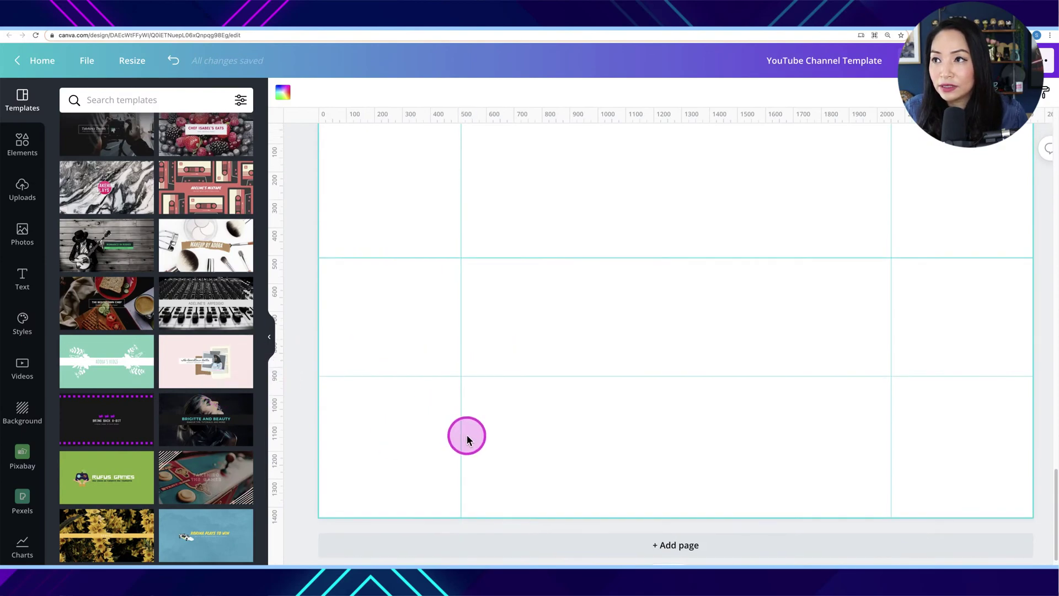
{"action": "left_click", "coordinate": [283, 96]}
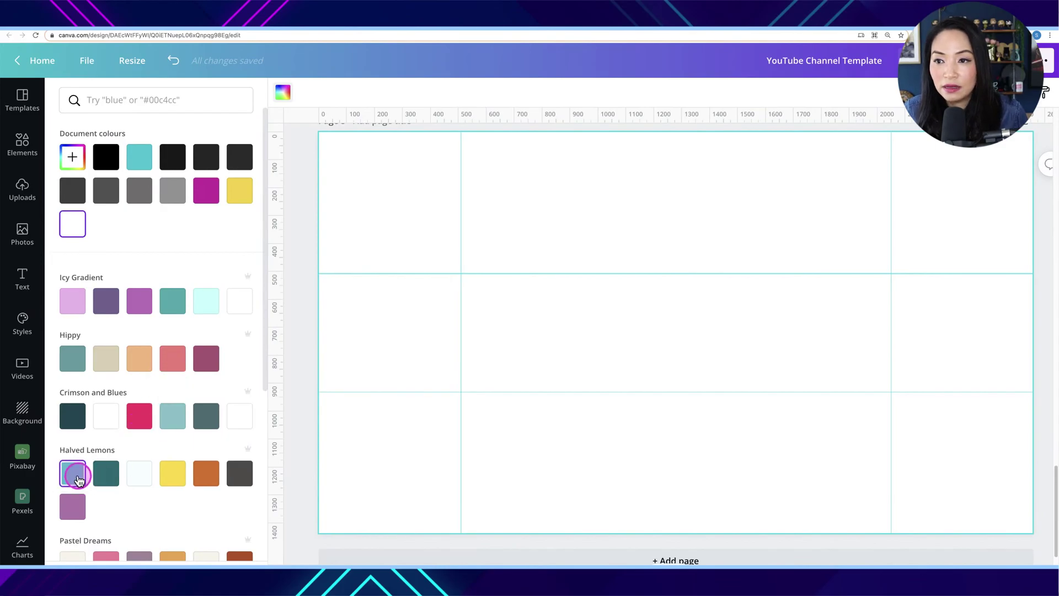
{"action": "left_click", "coordinate": [76, 472]}
Step: Browse the templates and background images in the side panel
{"action": "left_click", "coordinate": [306, 392]}
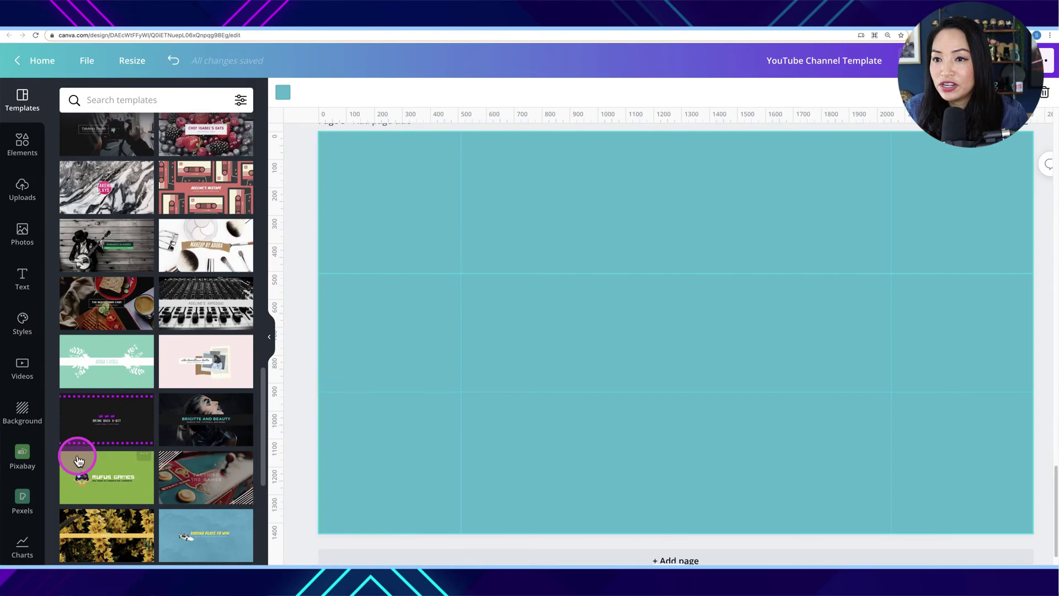
{"action": "left_click", "coordinate": [23, 423]}
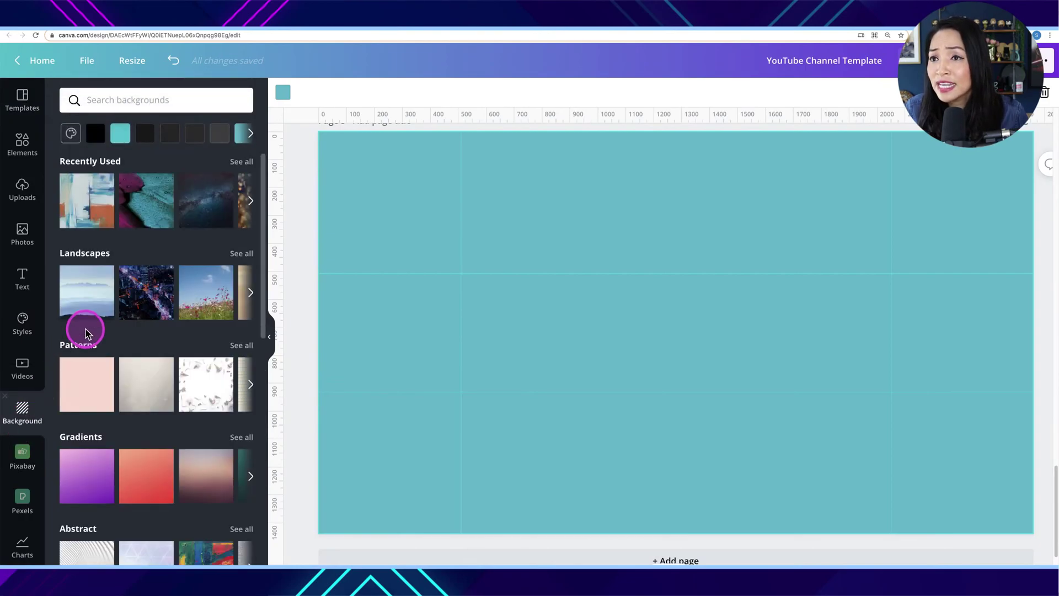
{"action": "scroll", "coordinate": [174, 546], "scroll_direction": "down", "scroll_amount": 5}
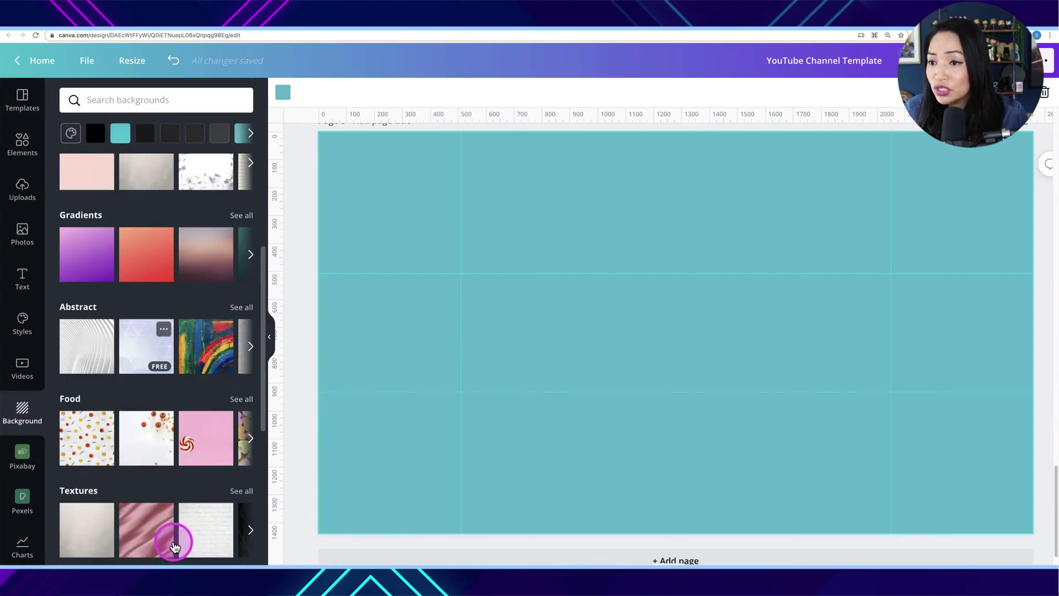
{"action": "scroll", "coordinate": [174, 546], "scroll_direction": "down", "scroll_amount": 3}
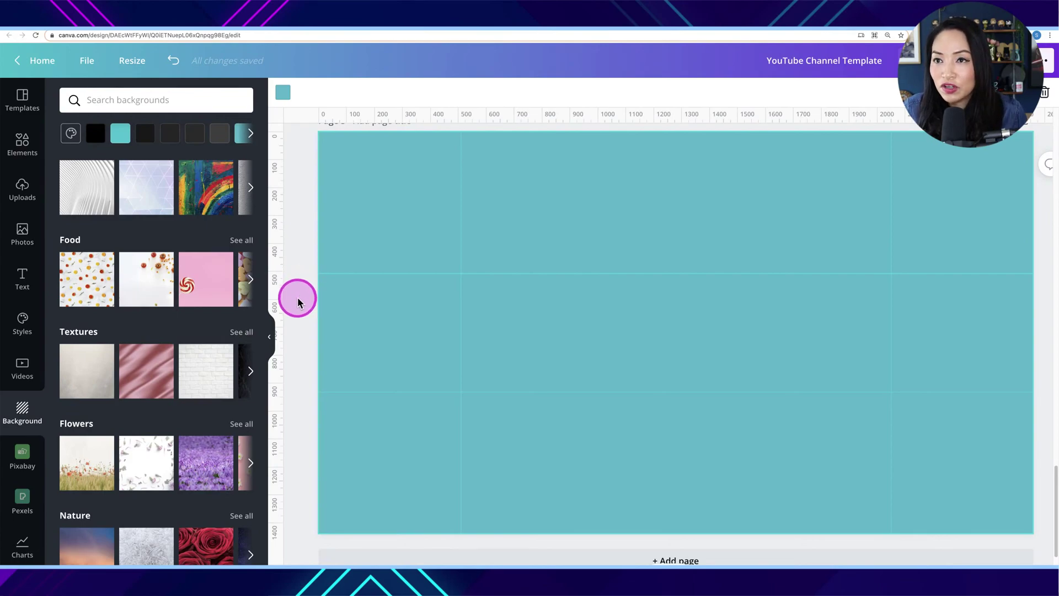
Step: Add the uploaded camera photo to Page 5, shrink it and move it to the right side
{"action": "left_click", "coordinate": [22, 190]}
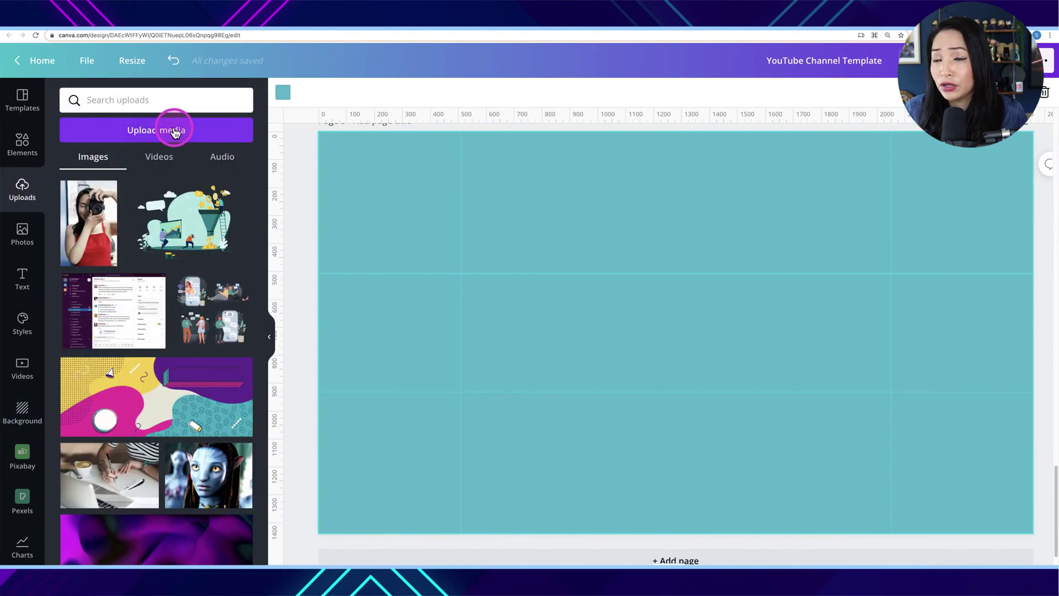
{"action": "left_click", "coordinate": [80, 229]}
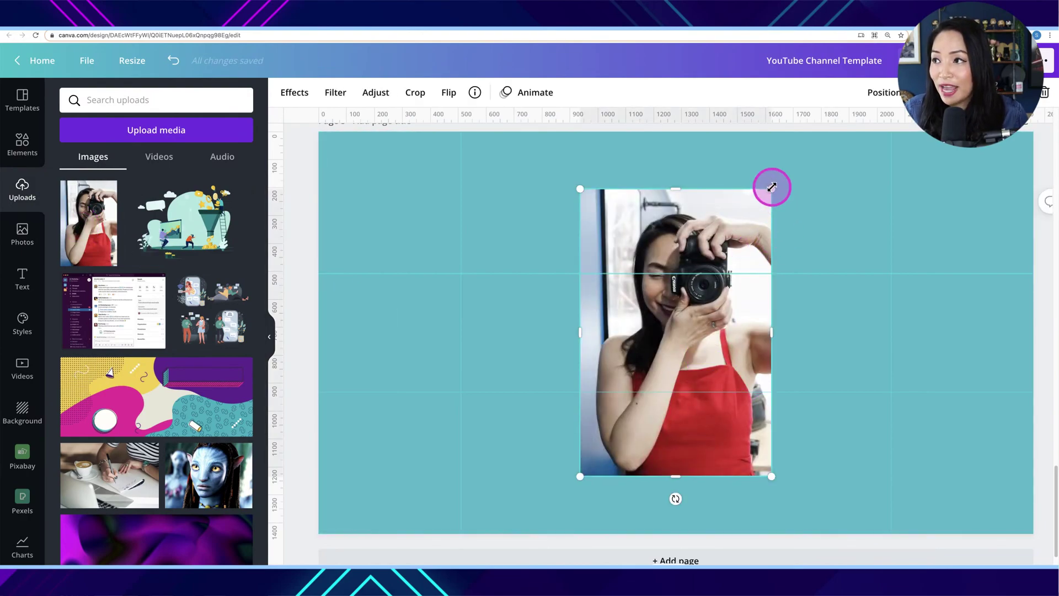
{"action": "left_click_drag", "start_coordinate": [771, 186], "coordinate": [687, 324]}
{"action": "left_click_drag", "start_coordinate": [634, 367], "coordinate": [829, 306]}
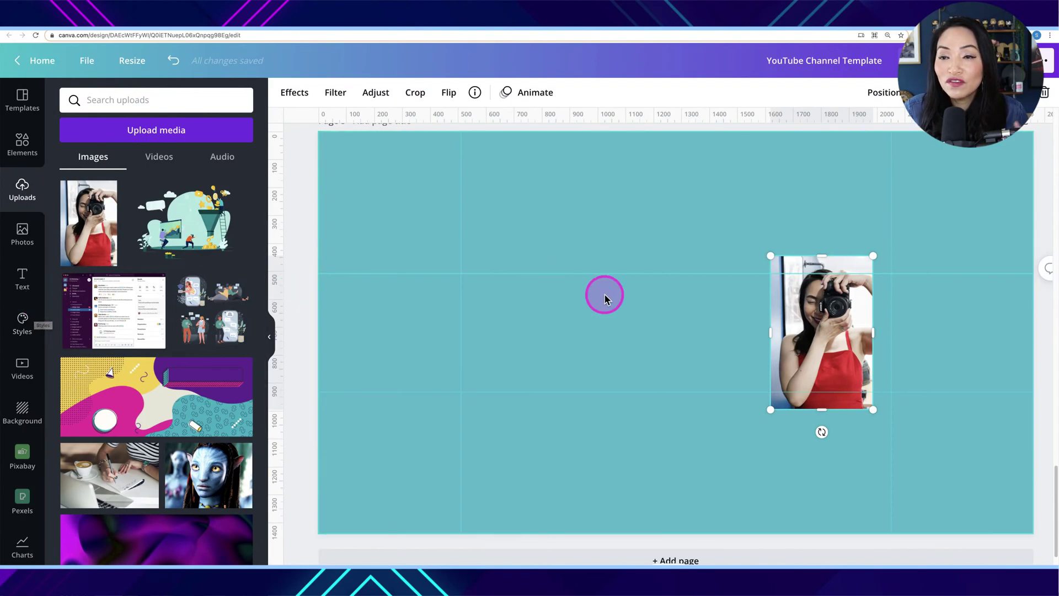
{"action": "left_click", "coordinate": [301, 95]}
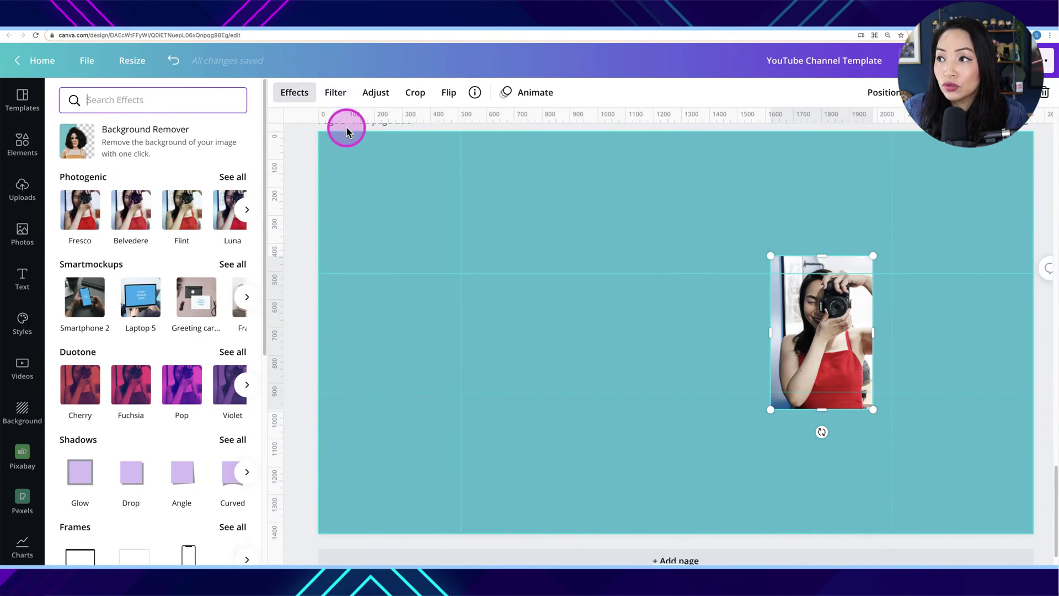
Step: Place the photo in a Phone mockup frame, tilt it slightly clockwise, shrink it and shift it right
{"action": "scroll", "coordinate": [120, 361], "scroll_direction": "down", "scroll_amount": 5}
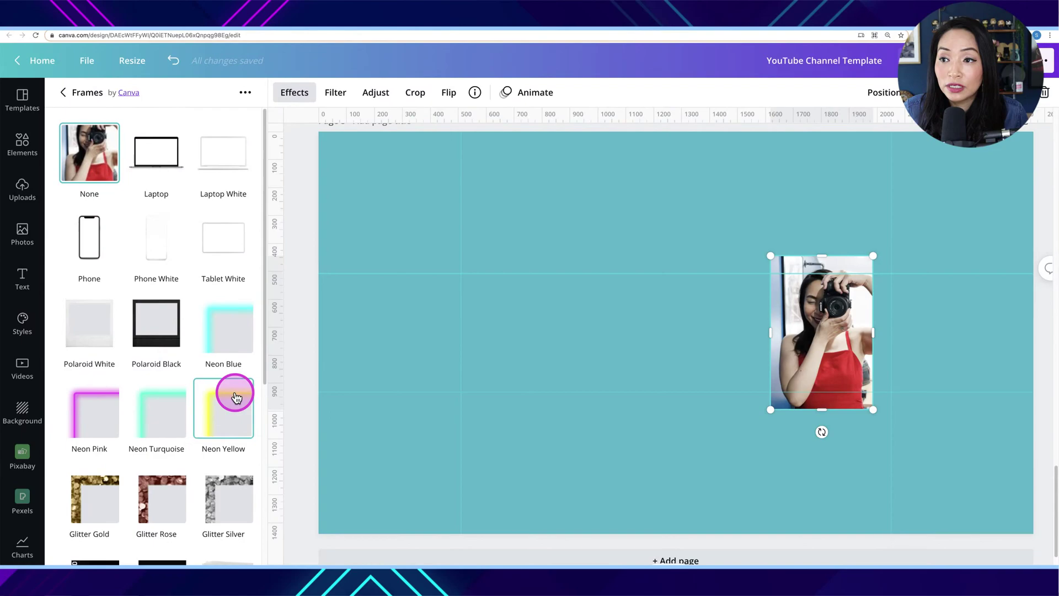
{"action": "left_click", "coordinate": [89, 257]}
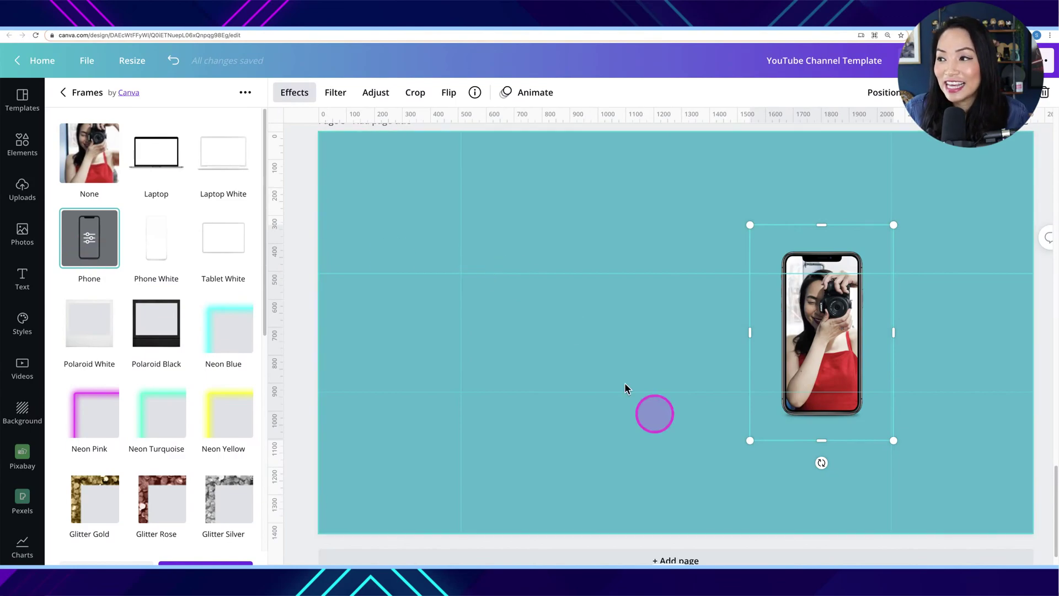
{"action": "left_click_drag", "start_coordinate": [822, 463], "coordinate": [814, 464]}
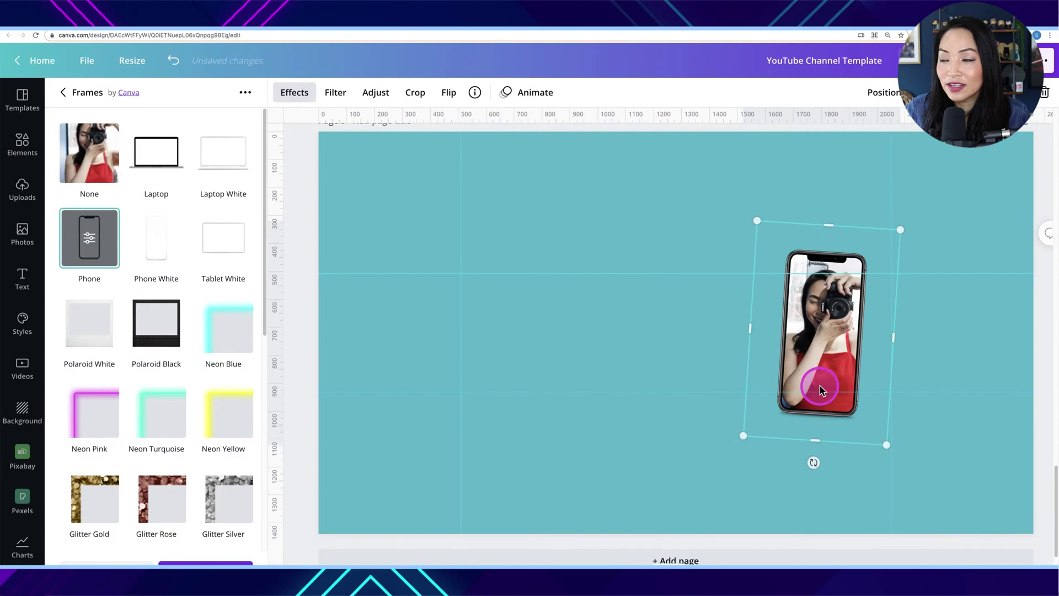
{"action": "left_click_drag", "start_coordinate": [882, 448], "coordinate": [875, 435]}
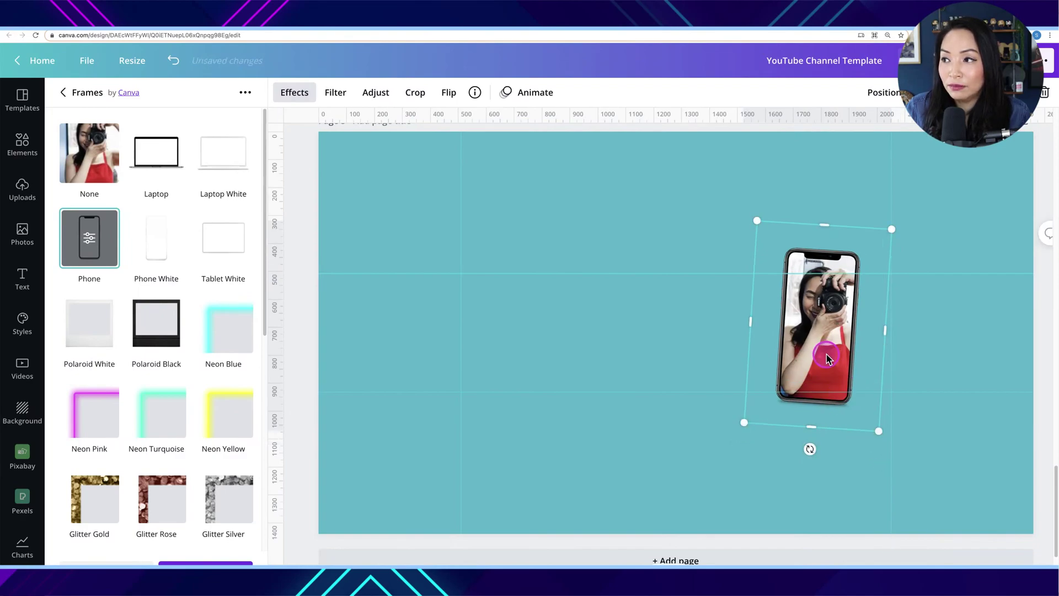
{"action": "left_click_drag", "start_coordinate": [827, 354], "coordinate": [850, 361]}
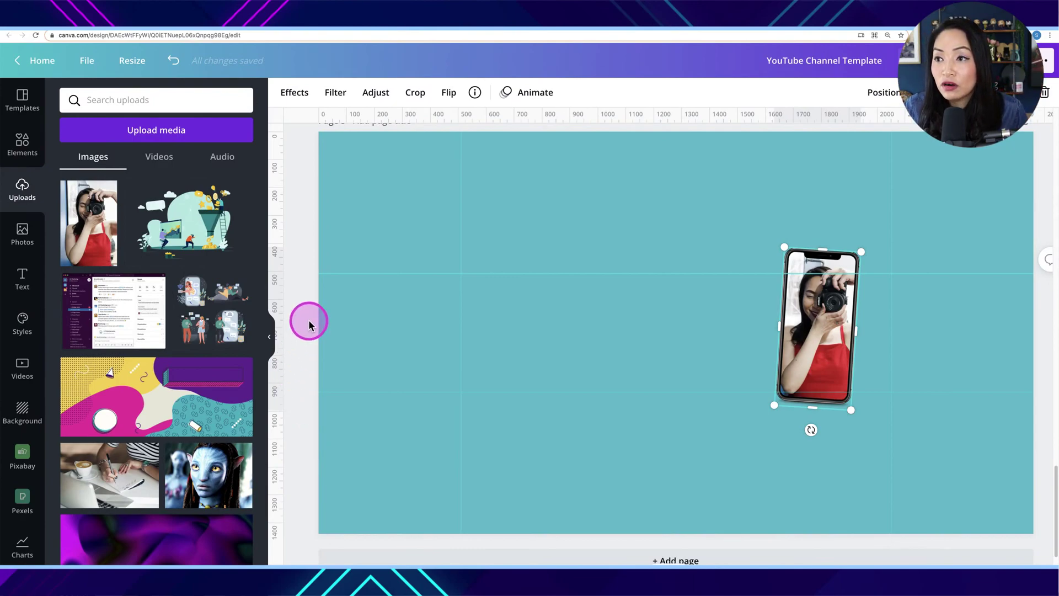
Step: Add a rectangle to the teal banner and colour it dark grey #504e4b
{"action": "left_click", "coordinate": [302, 255]}
{"action": "left_click", "coordinate": [23, 283]}
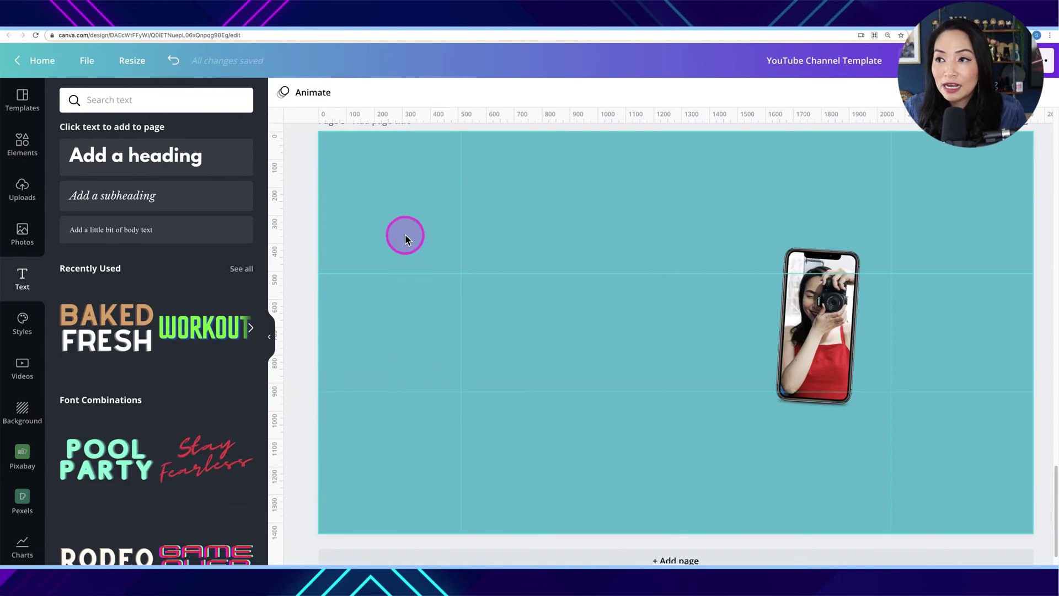
{"action": "left_click", "coordinate": [540, 313]}
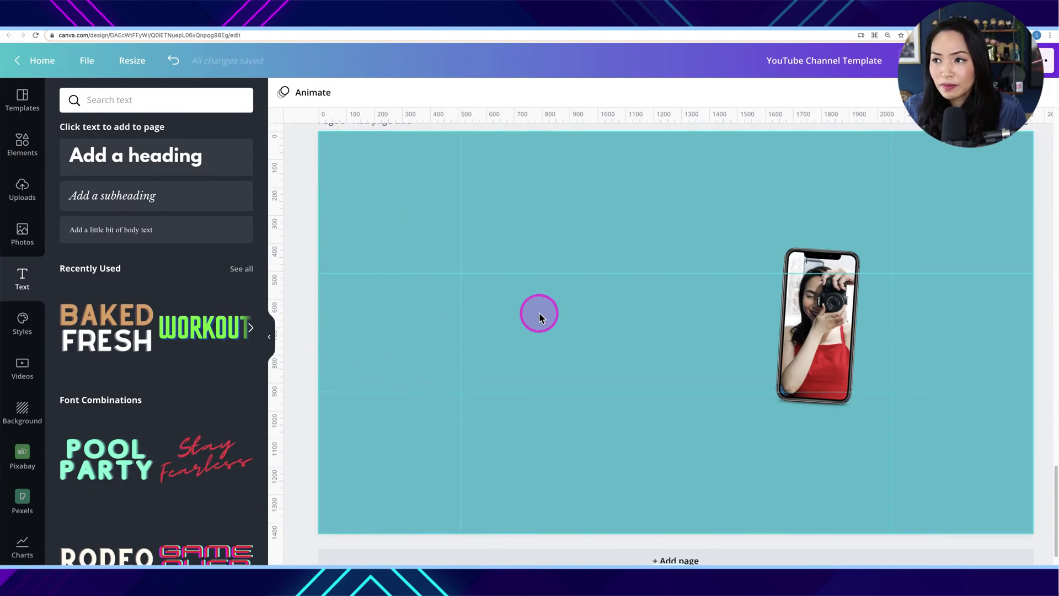
{"action": "key", "text": "ctrl+v"}
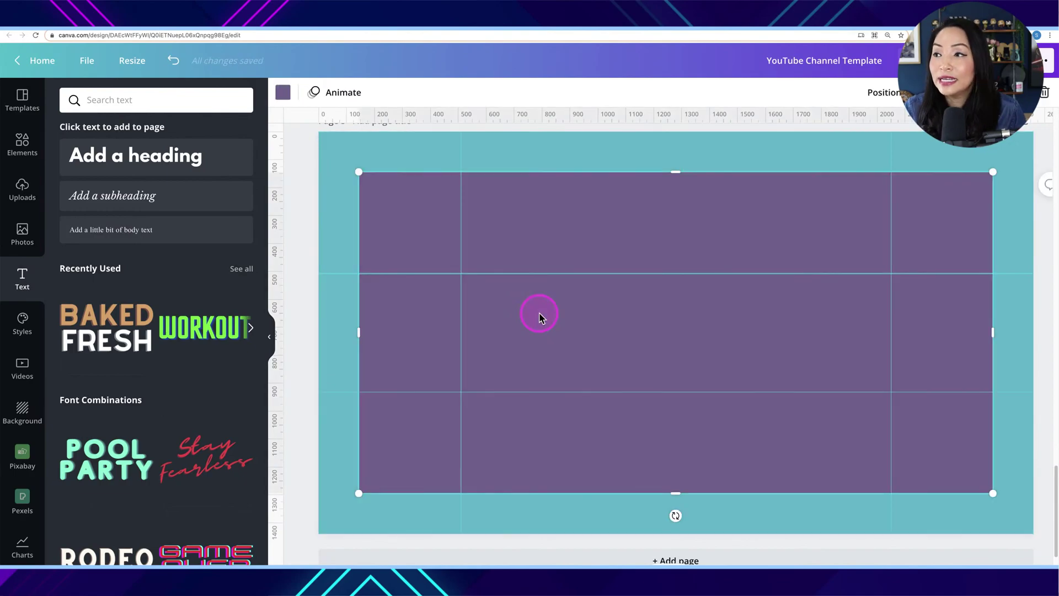
{"action": "left_click", "coordinate": [282, 92]}
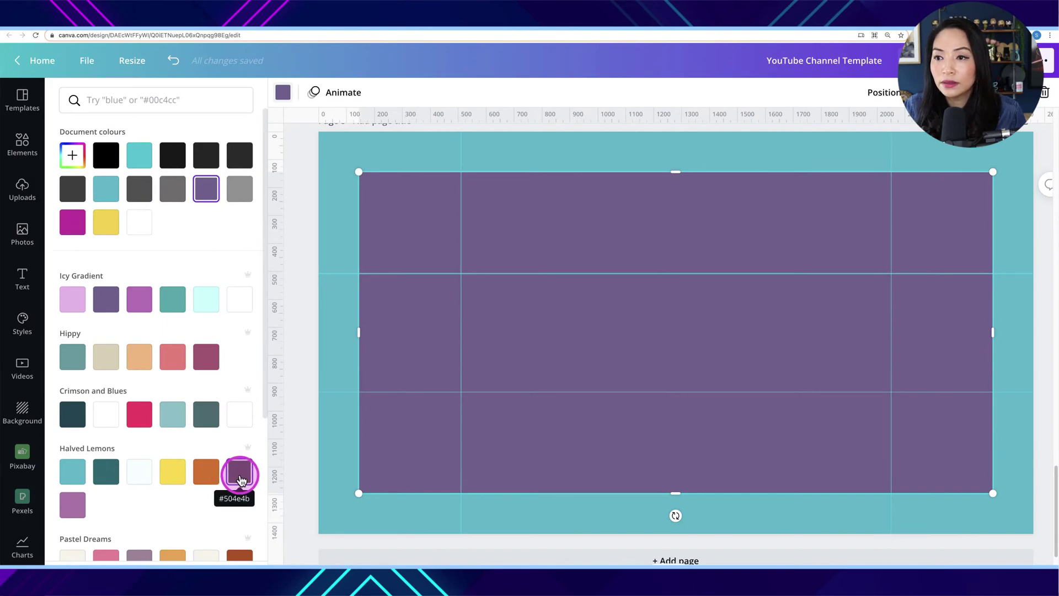
{"action": "left_click", "coordinate": [240, 479]}
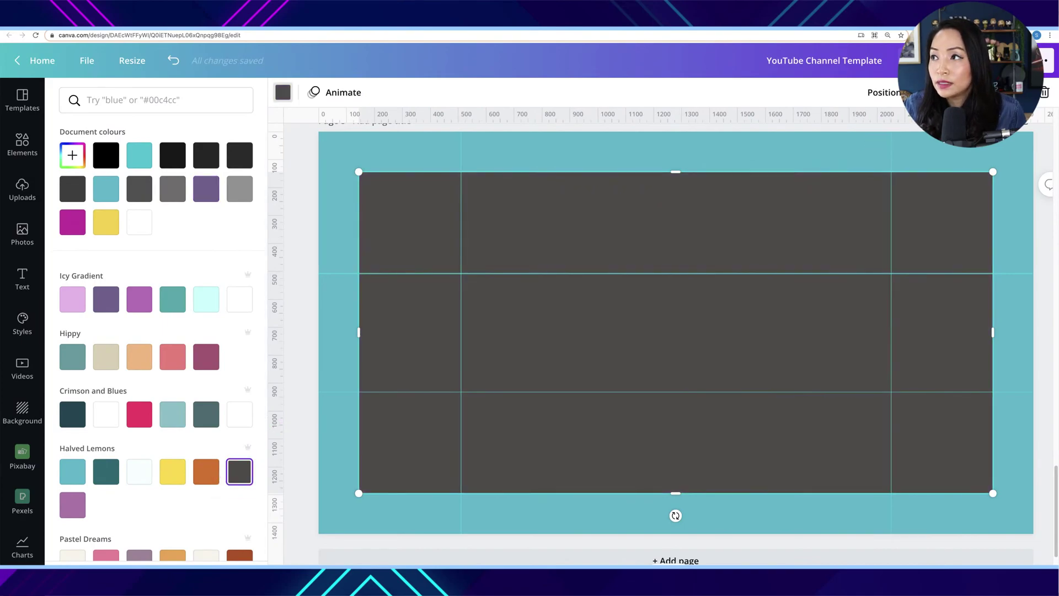
Step: Squash the rectangle into a thin bar and move it up beside the phone photo
{"action": "left_click", "coordinate": [938, 92]}
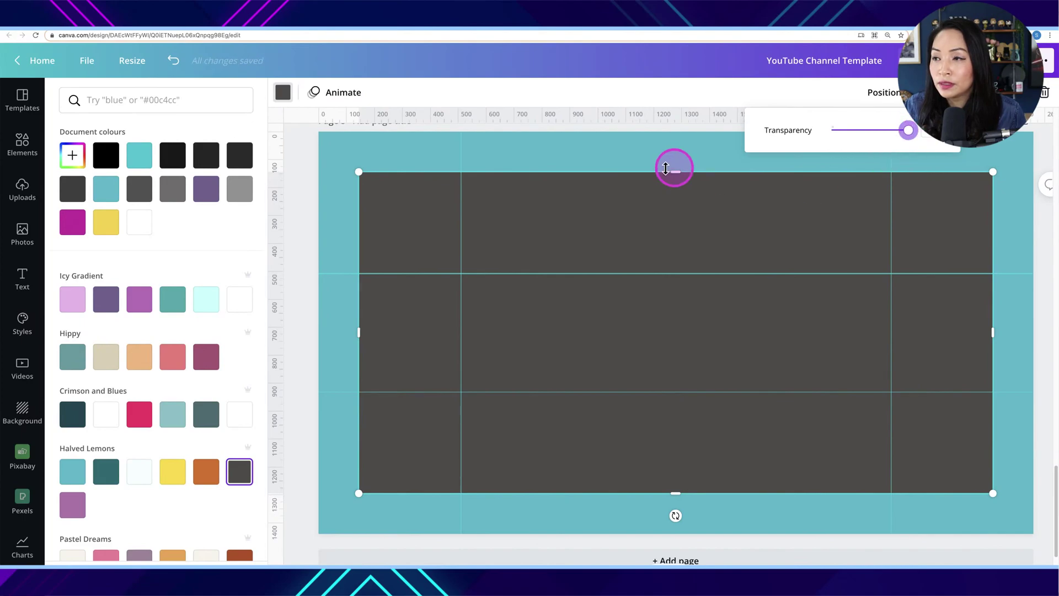
{"action": "left_click_drag", "start_coordinate": [678, 172], "coordinate": [700, 369]}
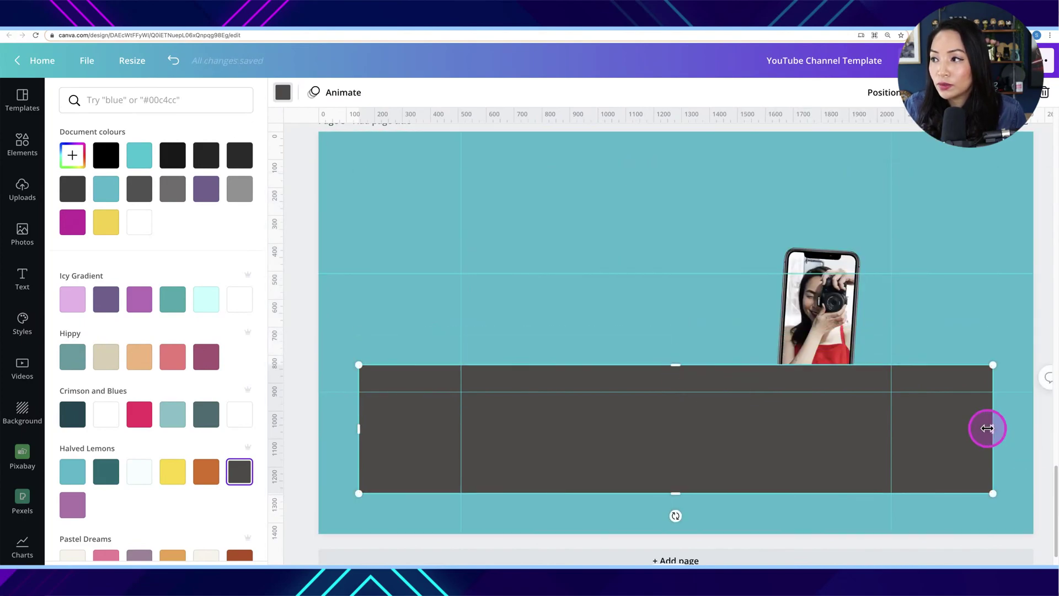
{"action": "left_click_drag", "start_coordinate": [987, 428], "coordinate": [718, 428]}
{"action": "left_click_drag", "start_coordinate": [538, 493], "coordinate": [543, 397]}
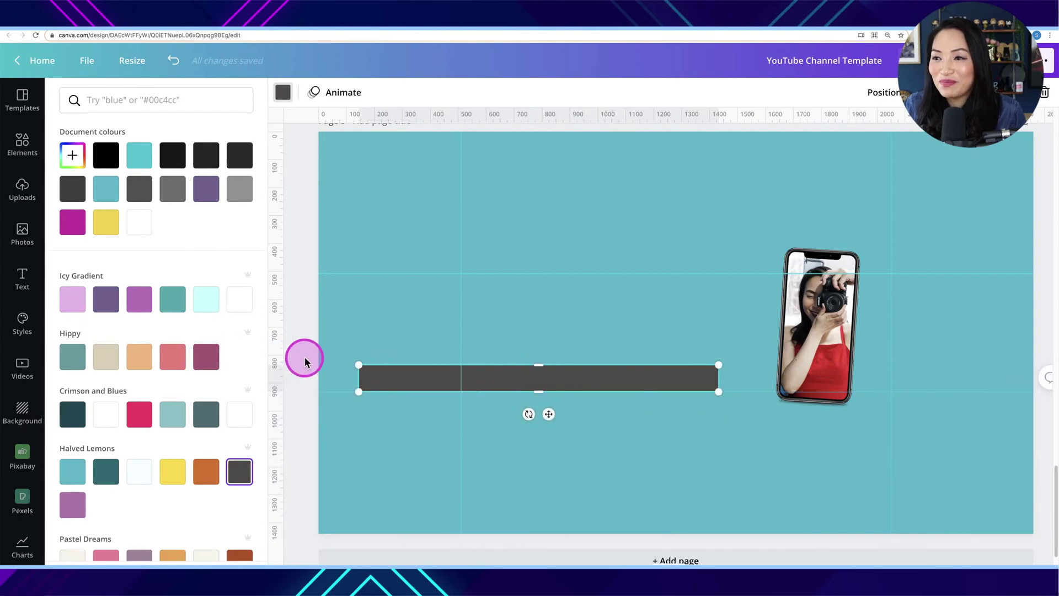
{"action": "left_click", "coordinate": [419, 375]}
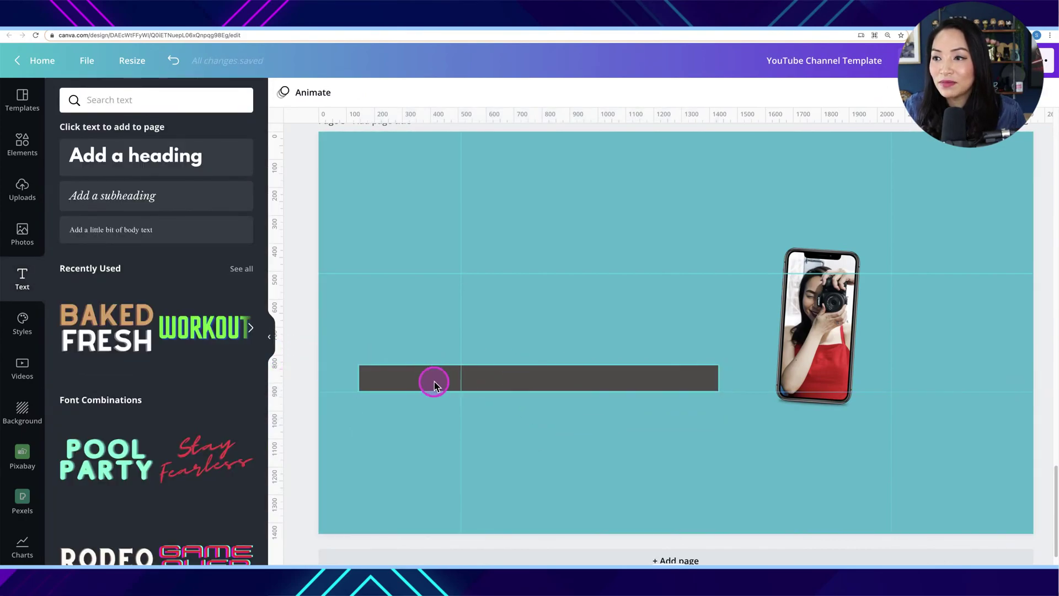
{"action": "left_click_drag", "start_coordinate": [433, 381], "coordinate": [559, 358]}
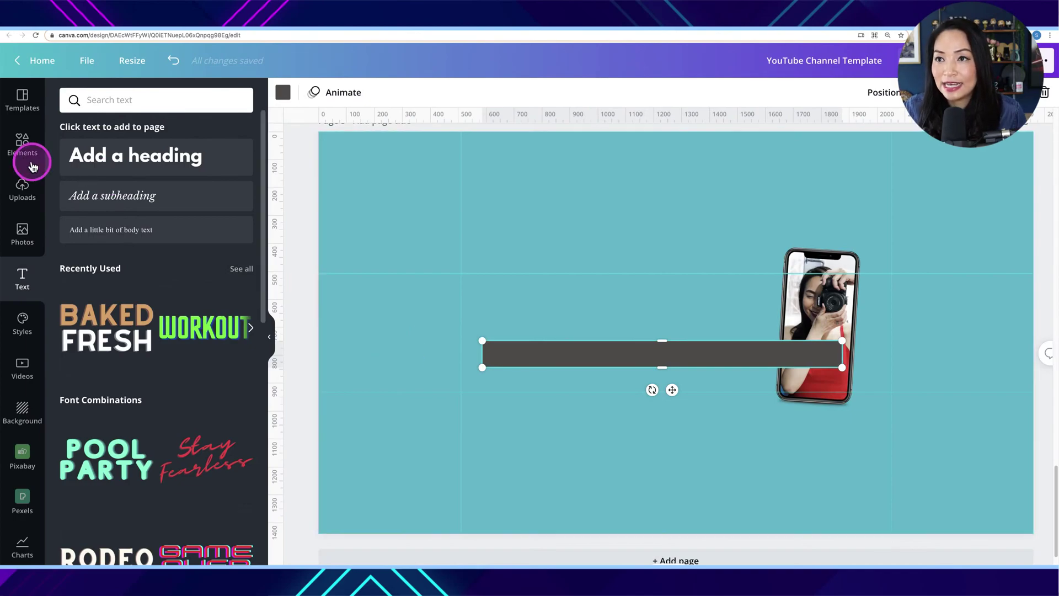
Step: Put a heading on the bar reading 'Videos and social media tips and tutorials' in white
{"action": "left_click", "coordinate": [127, 156]}
{"action": "double_click", "coordinate": [614, 374]}
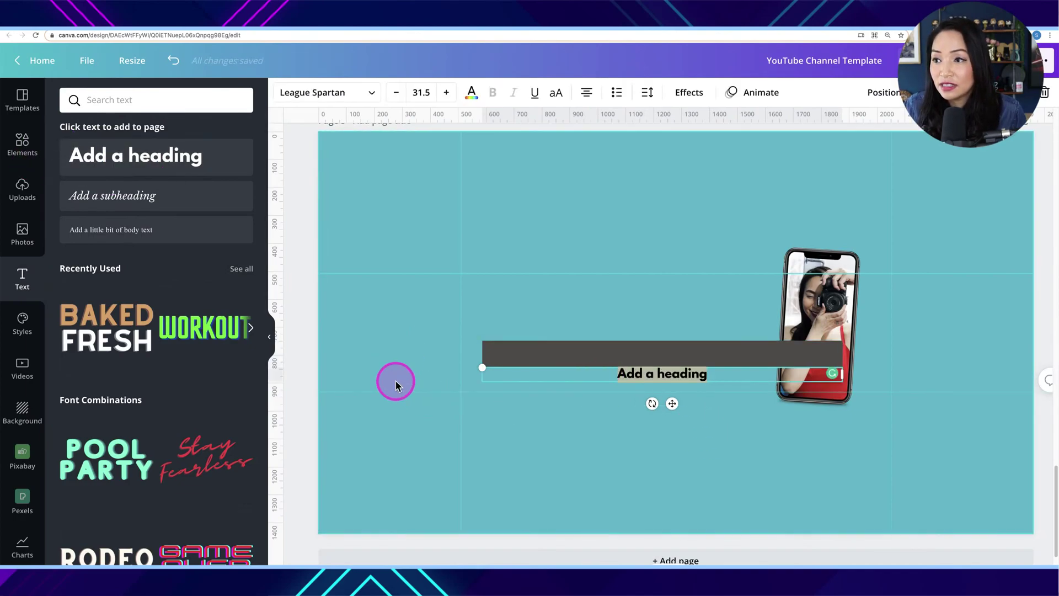
{"action": "left_click", "coordinate": [303, 376]}
{"action": "left_click_drag", "start_coordinate": [641, 372], "coordinate": [638, 352]}
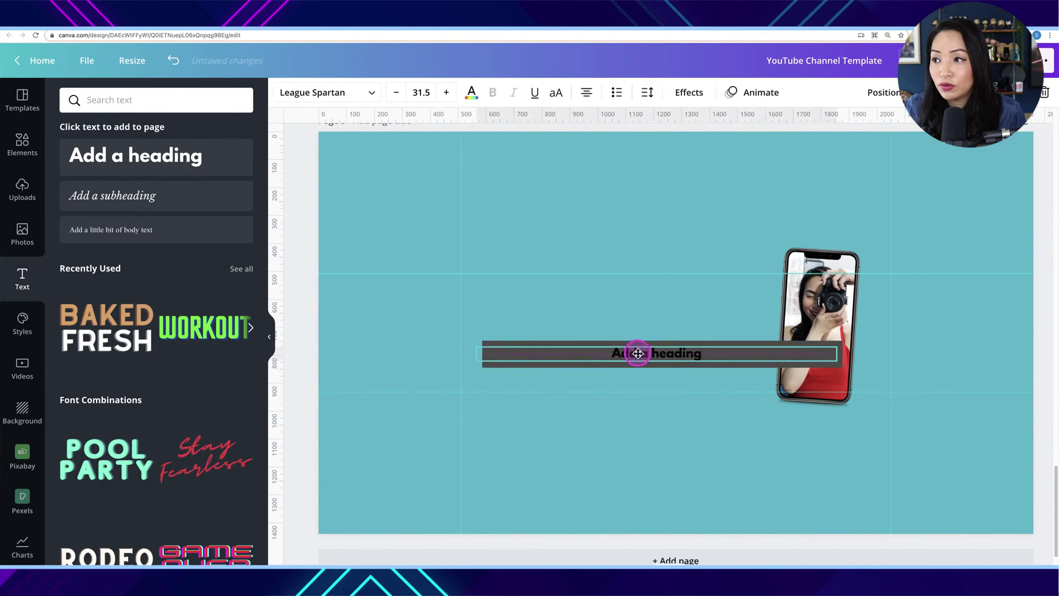
{"action": "double_click", "coordinate": [638, 352]}
{"action": "type", "text": "Videos and s"}
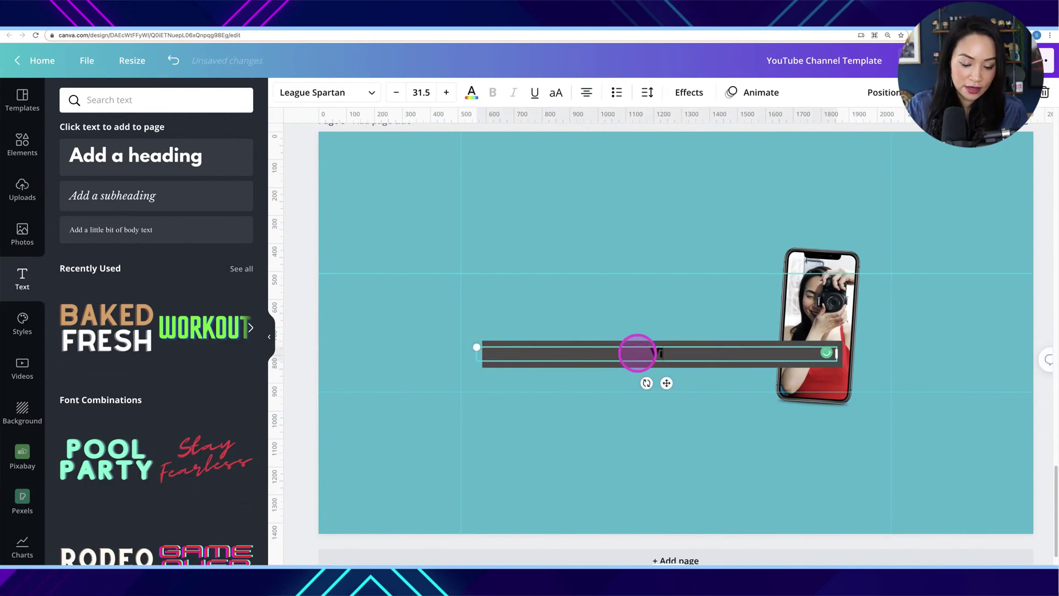
{"action": "type", "text": "ocial m"}
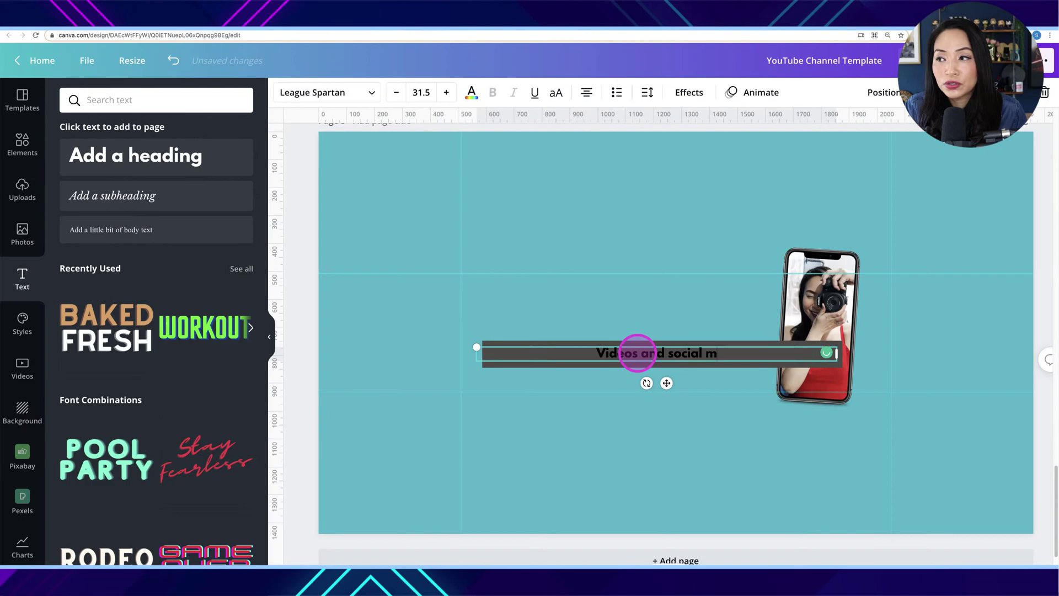
{"action": "type", "text": "edia tips and tutorial"}
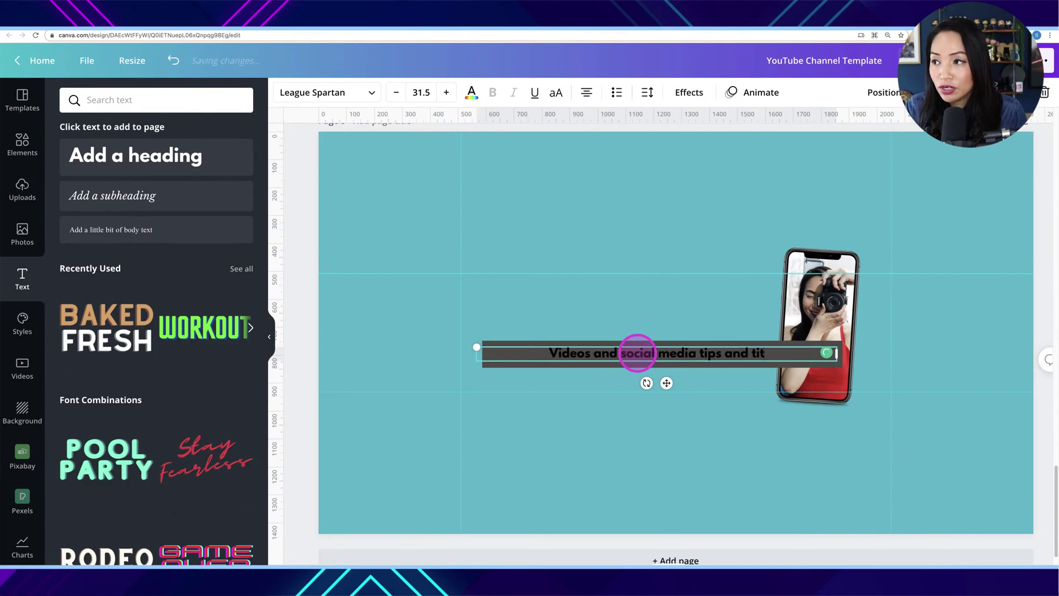
{"action": "type", "text": "s"}
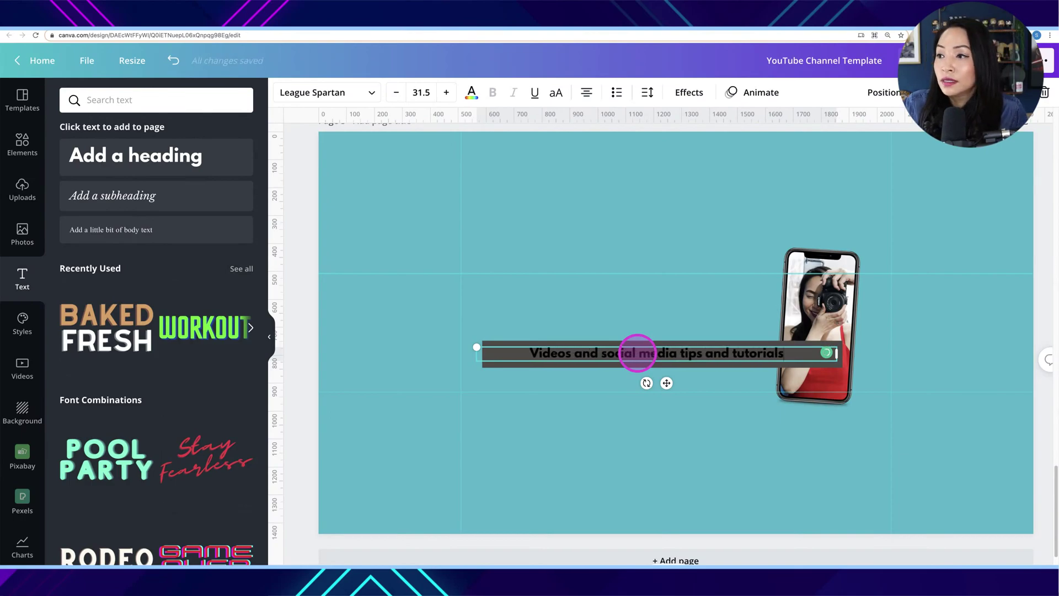
{"action": "key", "text": "ctrl+a"}
{"action": "left_click", "coordinate": [471, 95]}
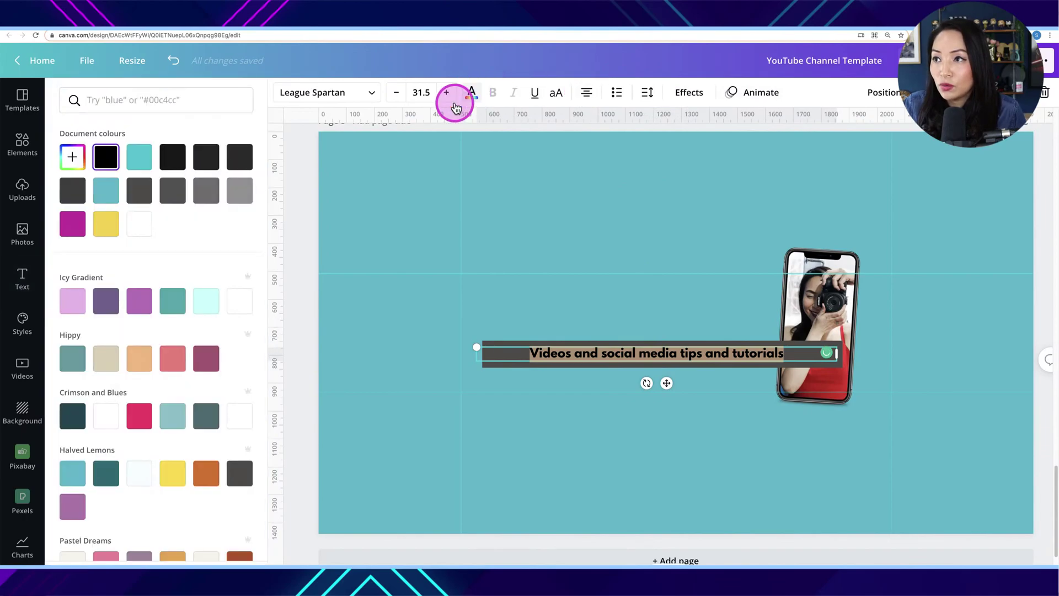
{"action": "left_click", "coordinate": [239, 301]}
{"action": "left_click", "coordinate": [330, 363]}
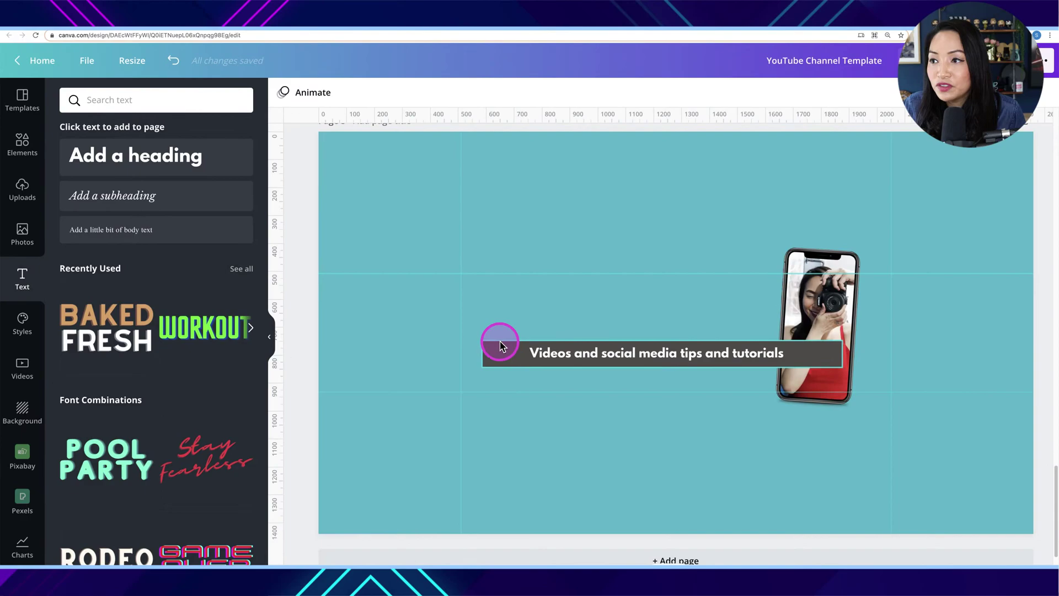
Step: Turn the bar black and trim both ends to fit the tagline
{"action": "left_click", "coordinate": [499, 343]}
{"action": "left_click", "coordinate": [284, 95]}
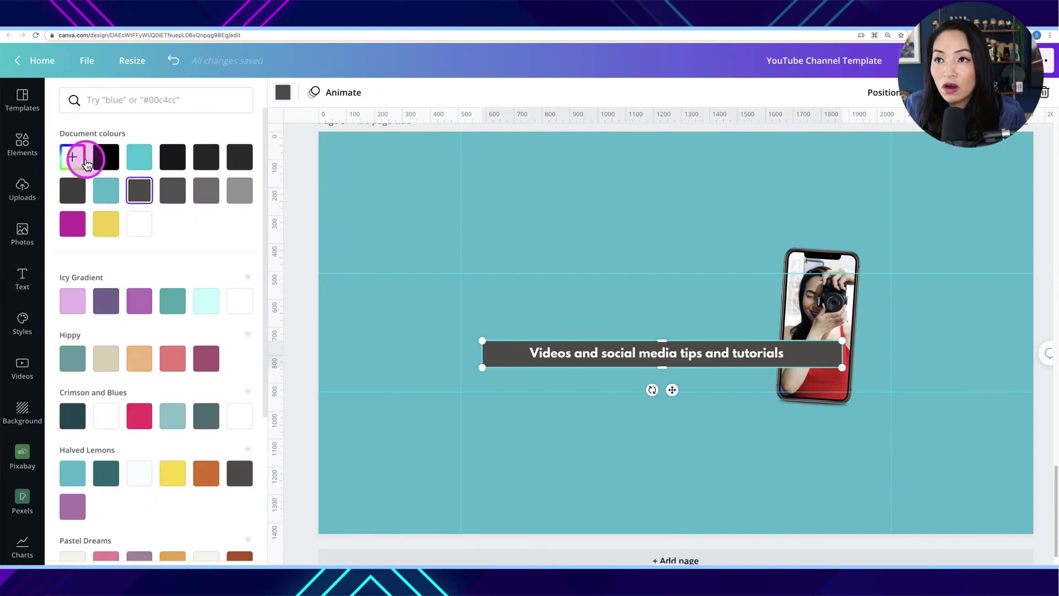
{"action": "left_click", "coordinate": [105, 157]}
{"action": "left_click", "coordinate": [310, 407]}
{"action": "left_click", "coordinate": [386, 424]}
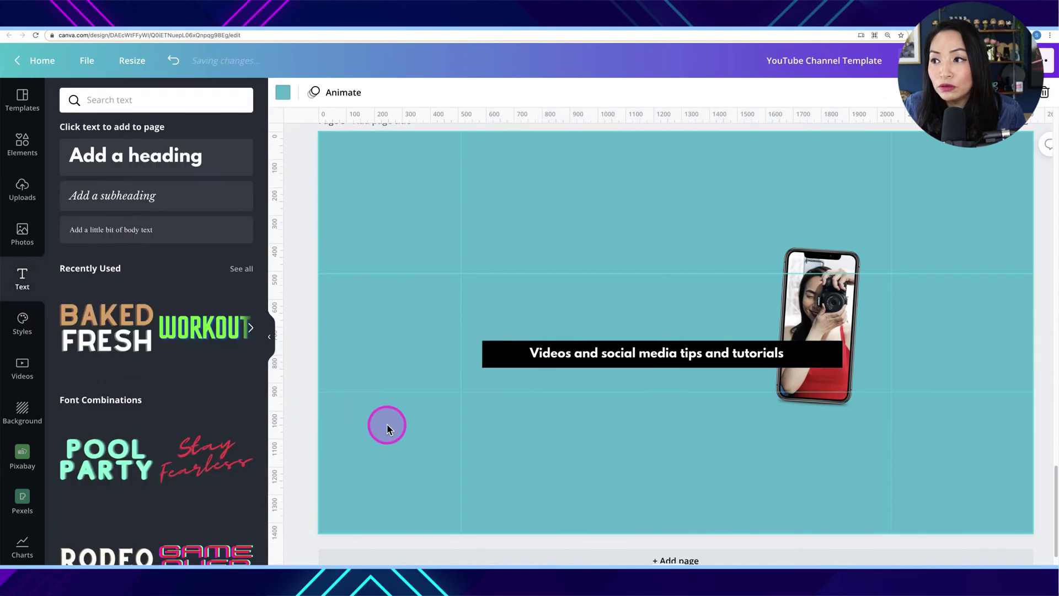
{"action": "left_click", "coordinate": [497, 351]}
{"action": "left_click_drag", "start_coordinate": [481, 355], "coordinate": [523, 359]}
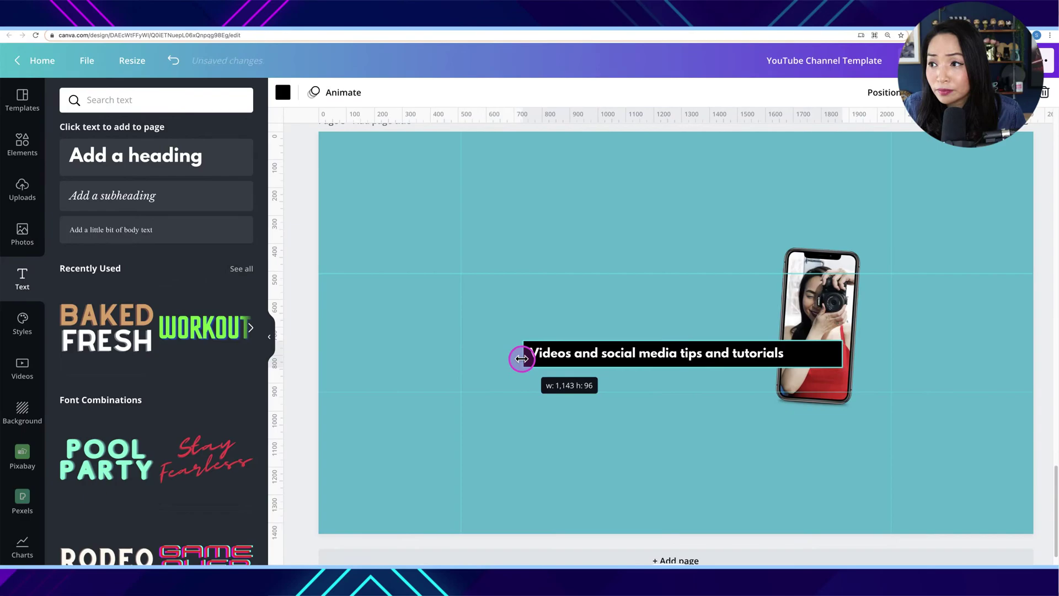
{"action": "left_click_drag", "start_coordinate": [841, 354], "coordinate": [787, 358]}
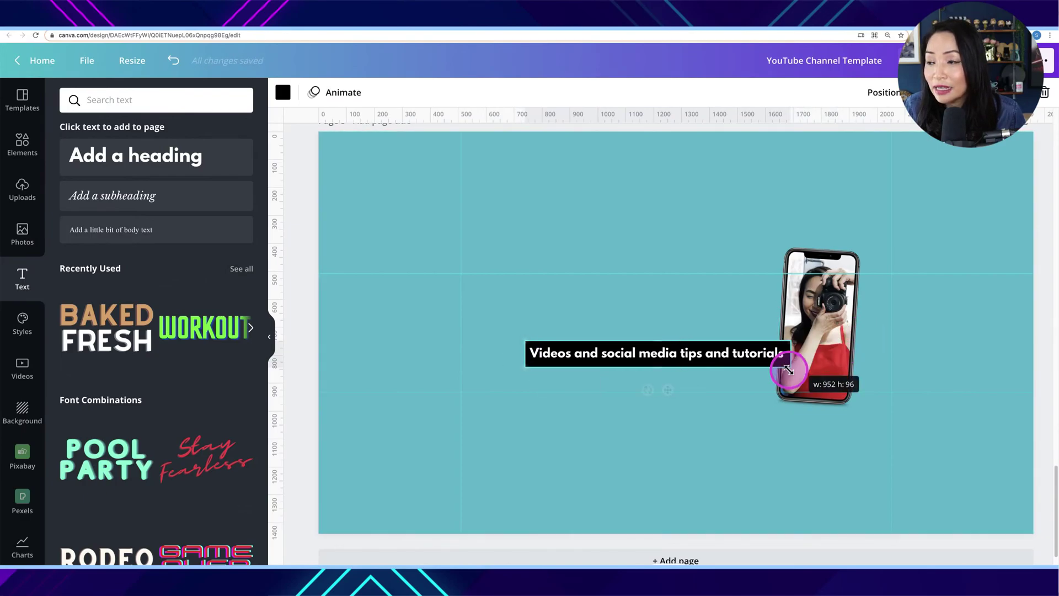
{"action": "left_click", "coordinate": [19, 144]}
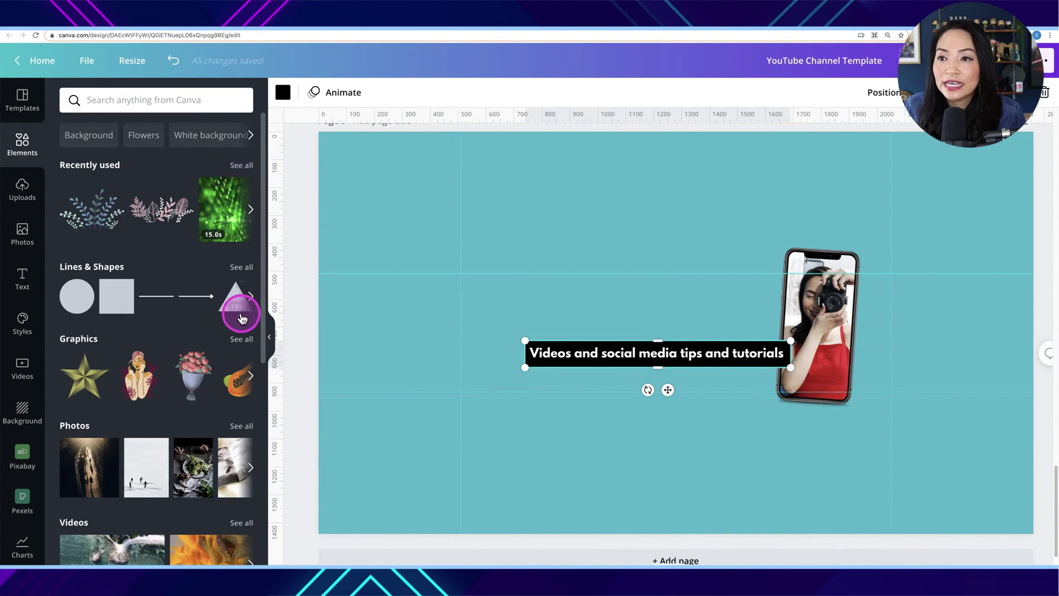
Step: Search Elements for 'circle' and pick the 'circle spots' suggestion
{"action": "left_click", "coordinate": [242, 267]}
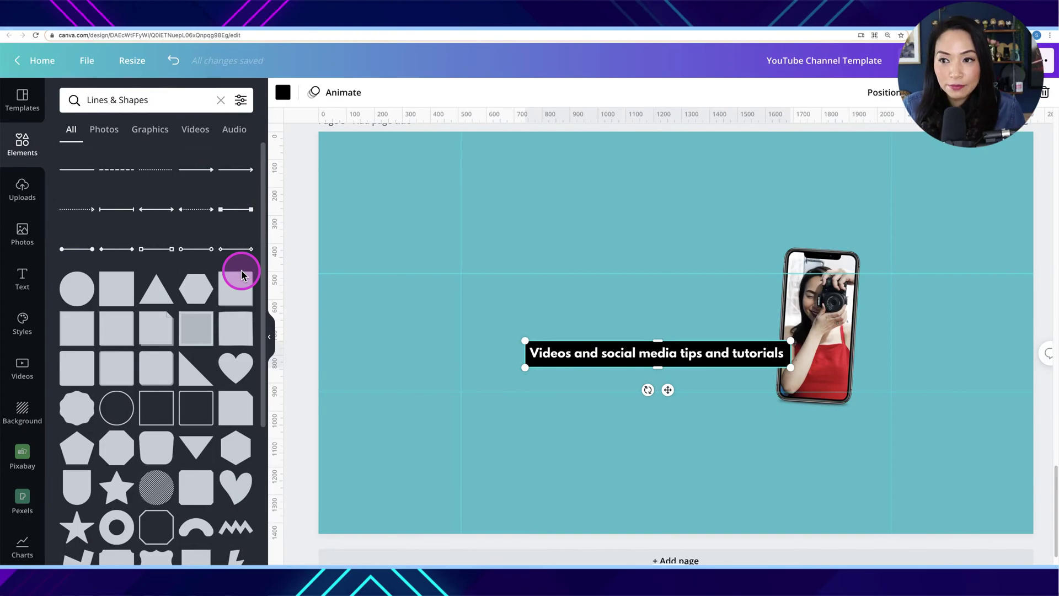
{"action": "left_click", "coordinate": [219, 100]}
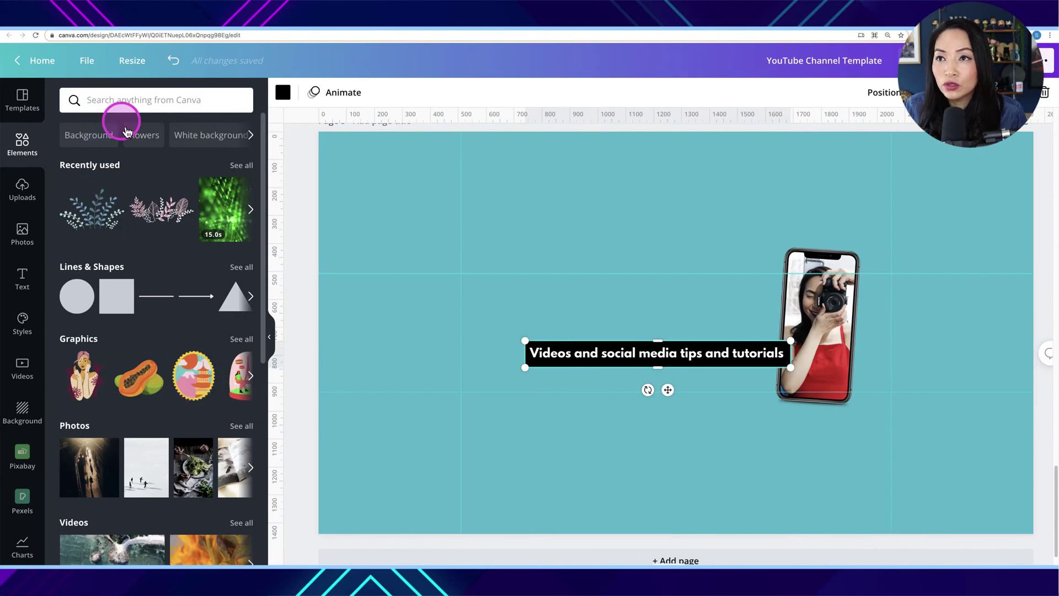
{"action": "scroll", "coordinate": [153, 331], "scroll_direction": "down", "scroll_amount": 3}
{"action": "scroll", "coordinate": [150, 347], "scroll_direction": "up", "scroll_amount": 3}
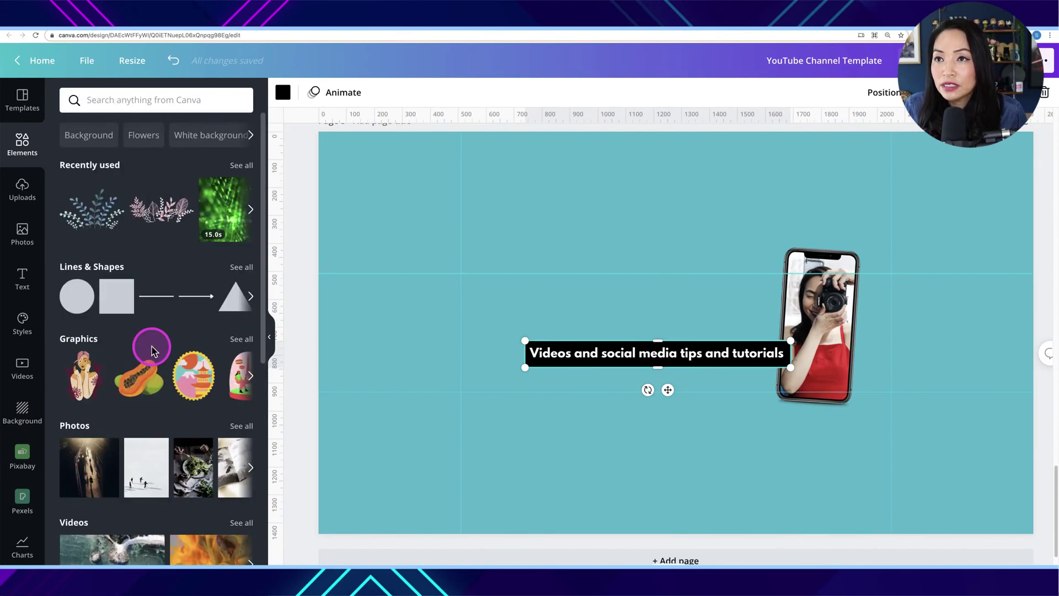
{"action": "scroll", "coordinate": [203, 254], "scroll_direction": "down", "scroll_amount": 10}
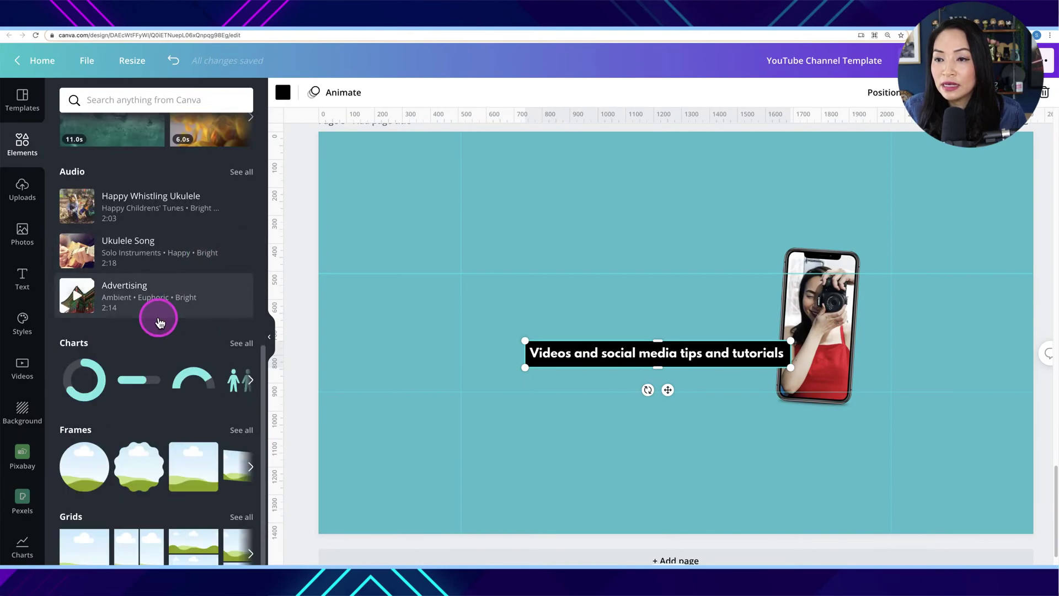
{"action": "scroll", "coordinate": [186, 336], "scroll_direction": "up", "scroll_amount": 6}
{"action": "scroll", "coordinate": [183, 348], "scroll_direction": "up", "scroll_amount": 4}
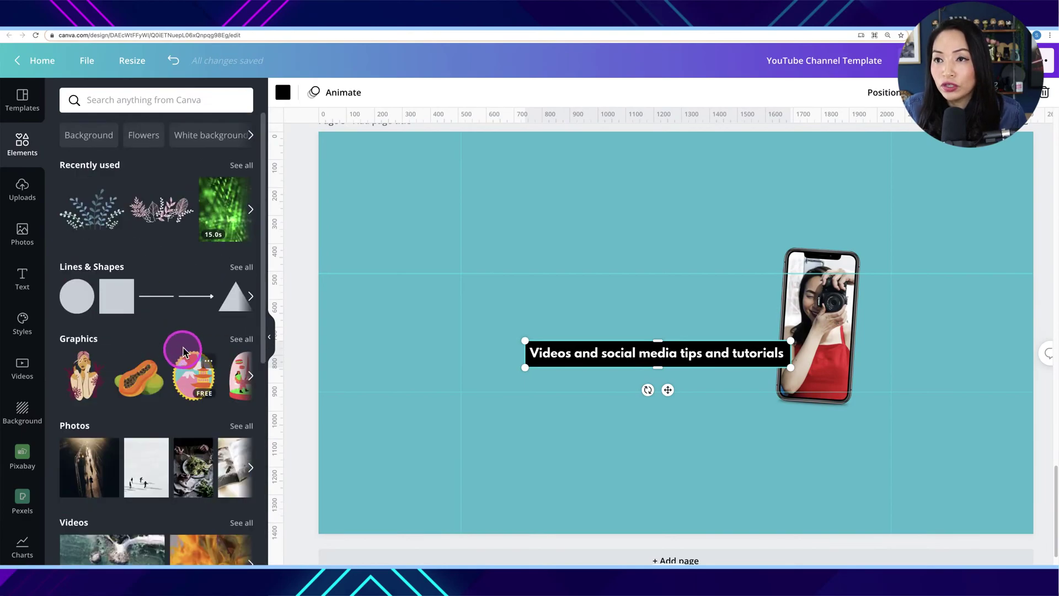
{"action": "left_click", "coordinate": [141, 100]}
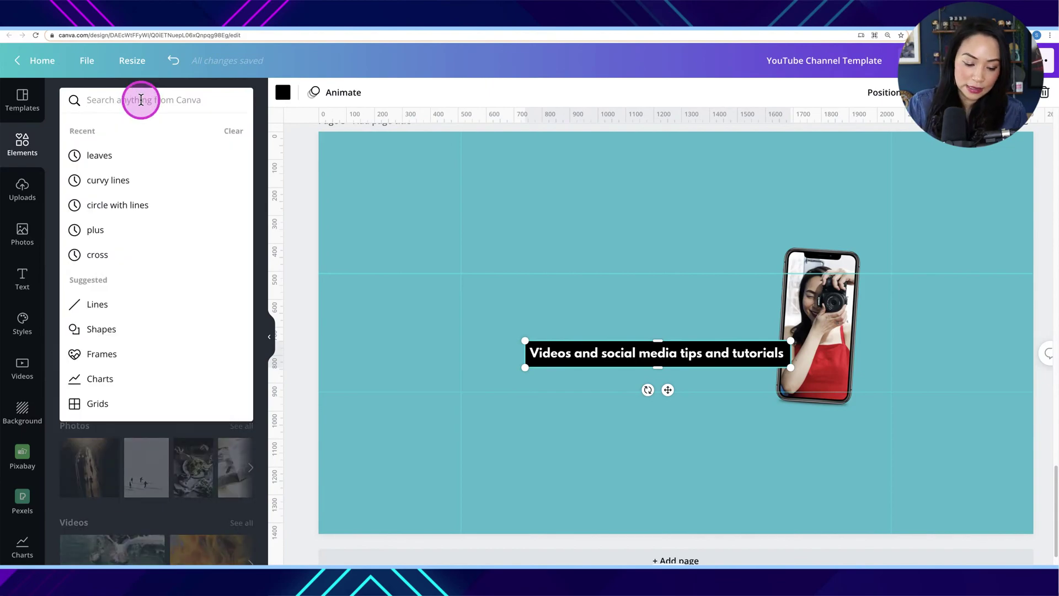
{"action": "type", "text": "circle"}
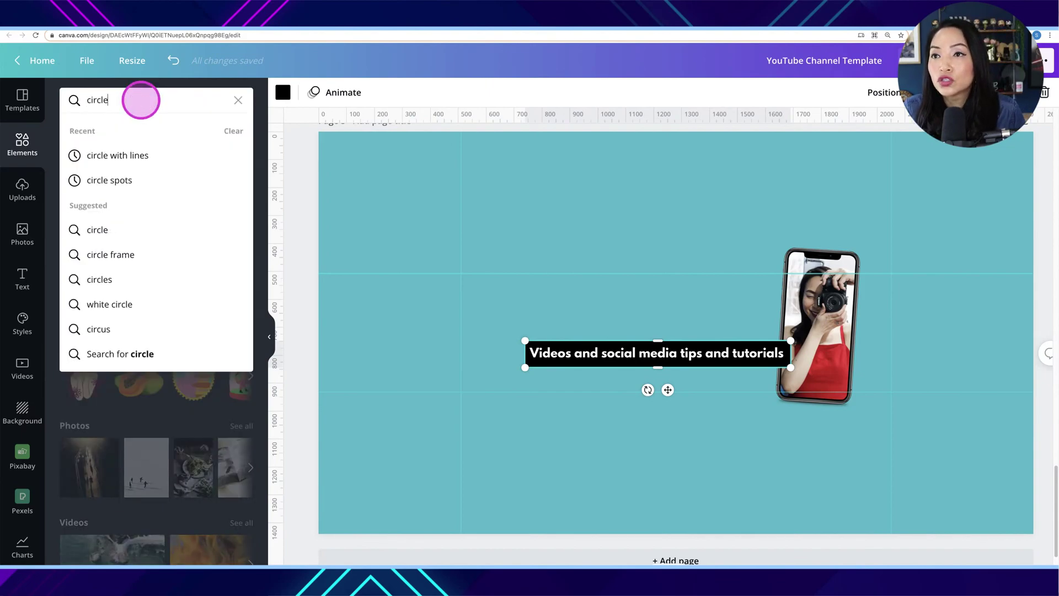
{"action": "left_click", "coordinate": [167, 182]}
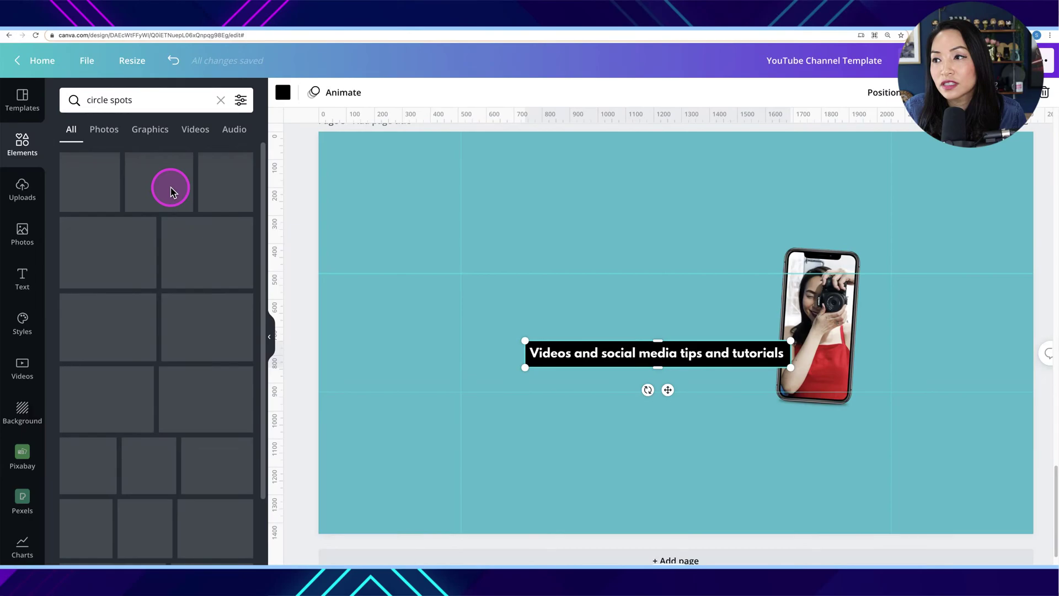
Step: Place a circle-spots graphic in the banner's upper-left and turn one spot colour white
{"action": "left_click", "coordinate": [171, 190]}
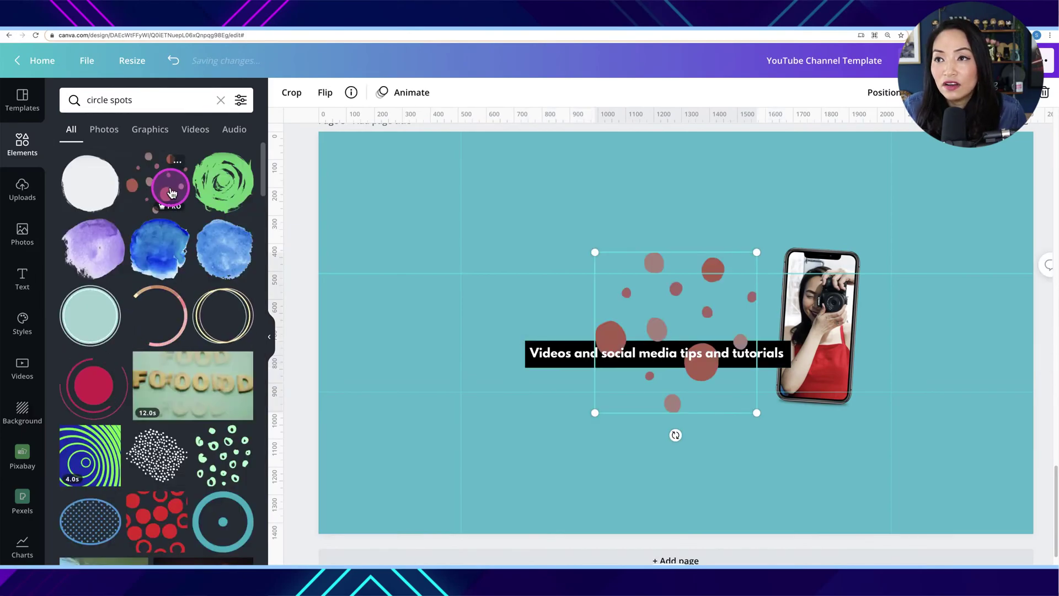
{"action": "left_click_drag", "start_coordinate": [701, 363], "coordinate": [454, 264]}
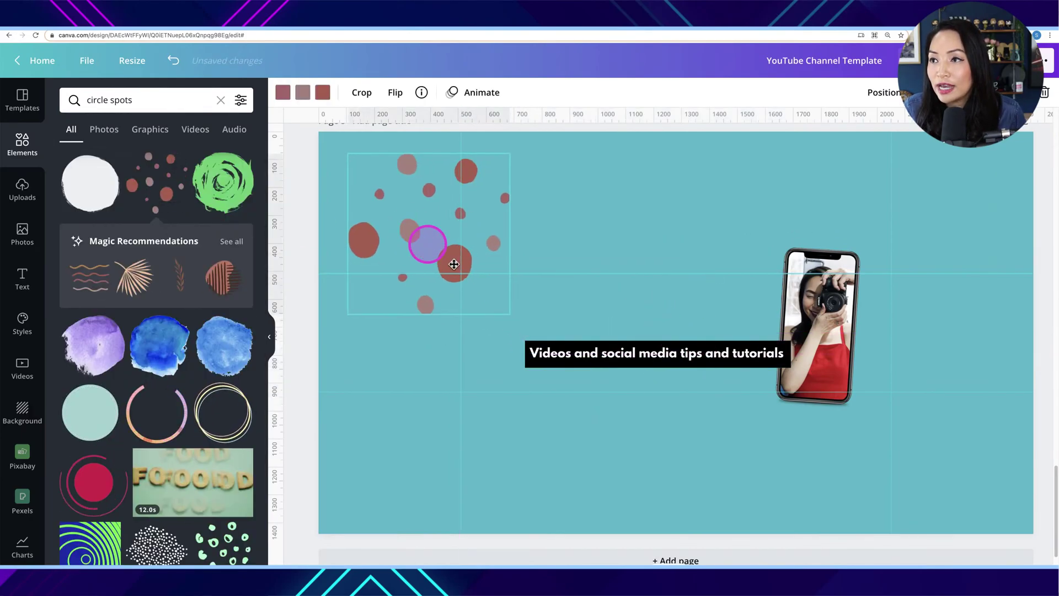
{"action": "left_click", "coordinate": [283, 94]}
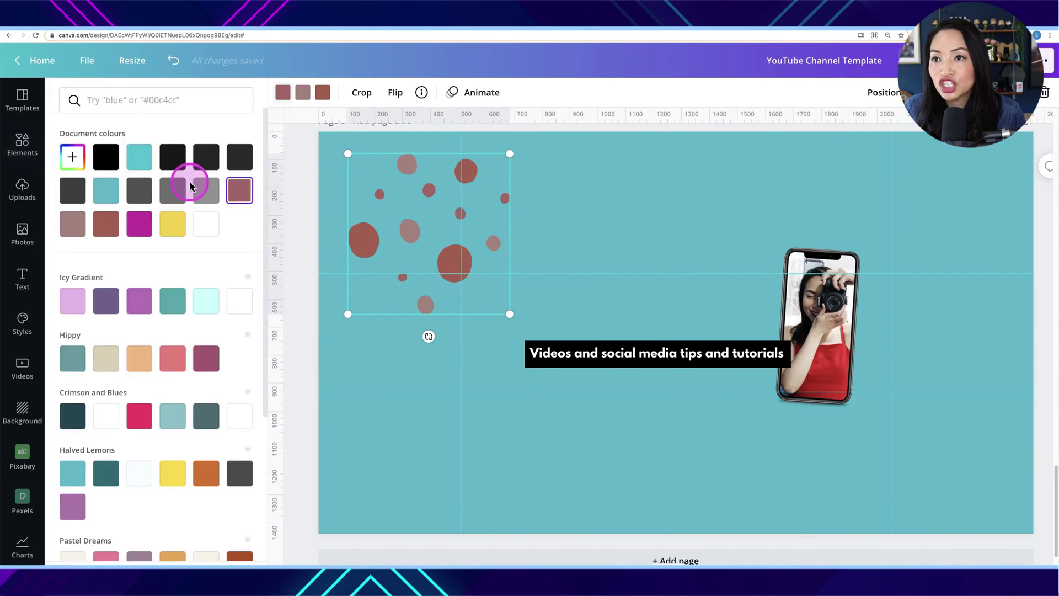
{"action": "left_click", "coordinate": [208, 231]}
Step: Tilt the spots graphic clockwise, then adjust its size and position
{"action": "left_click_drag", "start_coordinate": [428, 336], "coordinate": [467, 329]}
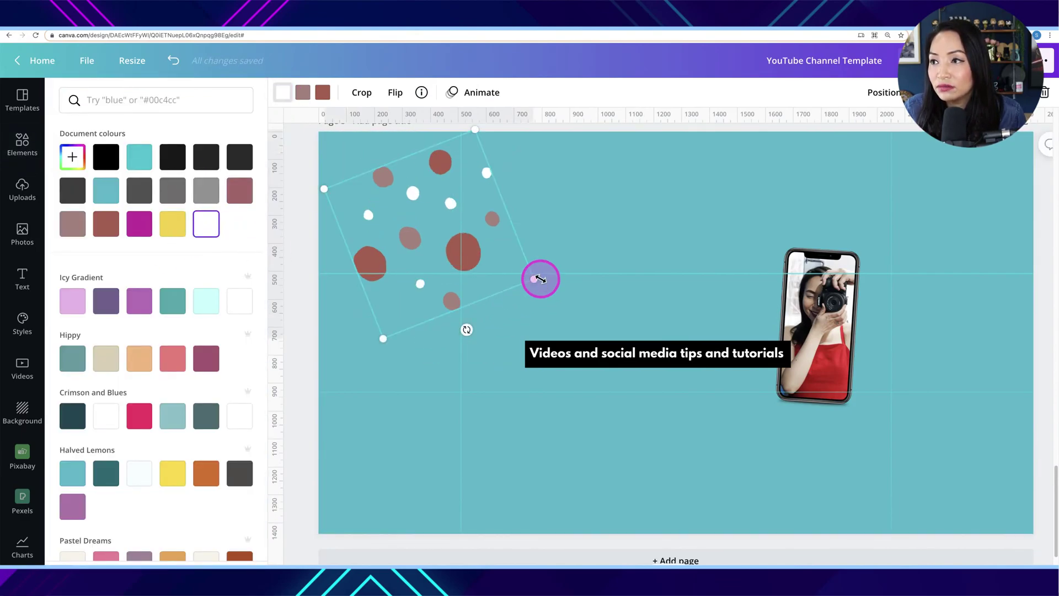
{"action": "left_click_drag", "start_coordinate": [541, 279], "coordinate": [477, 255]}
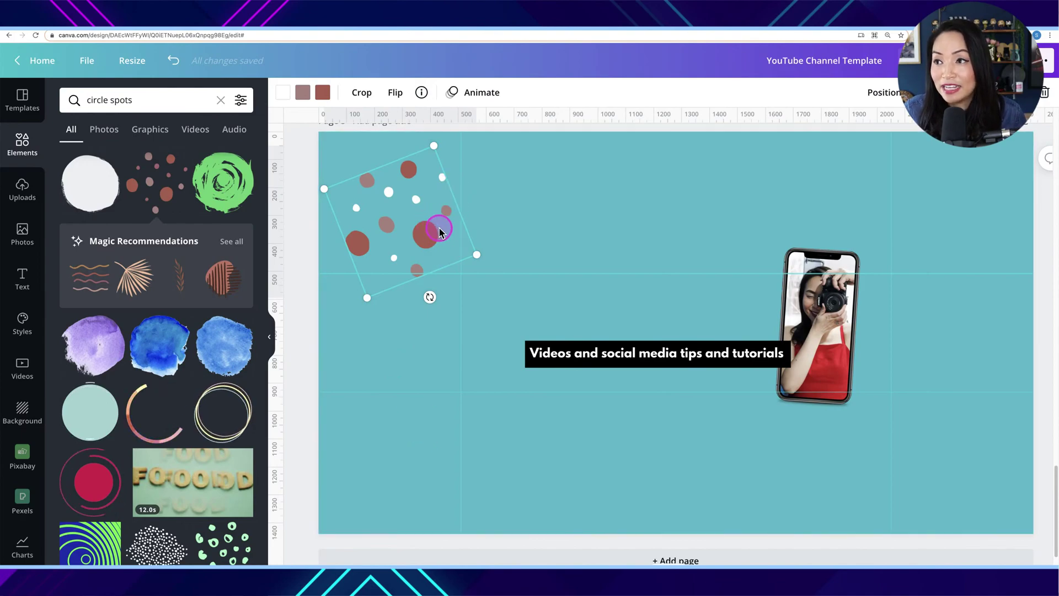
{"action": "left_click_drag", "start_coordinate": [437, 224], "coordinate": [462, 251]}
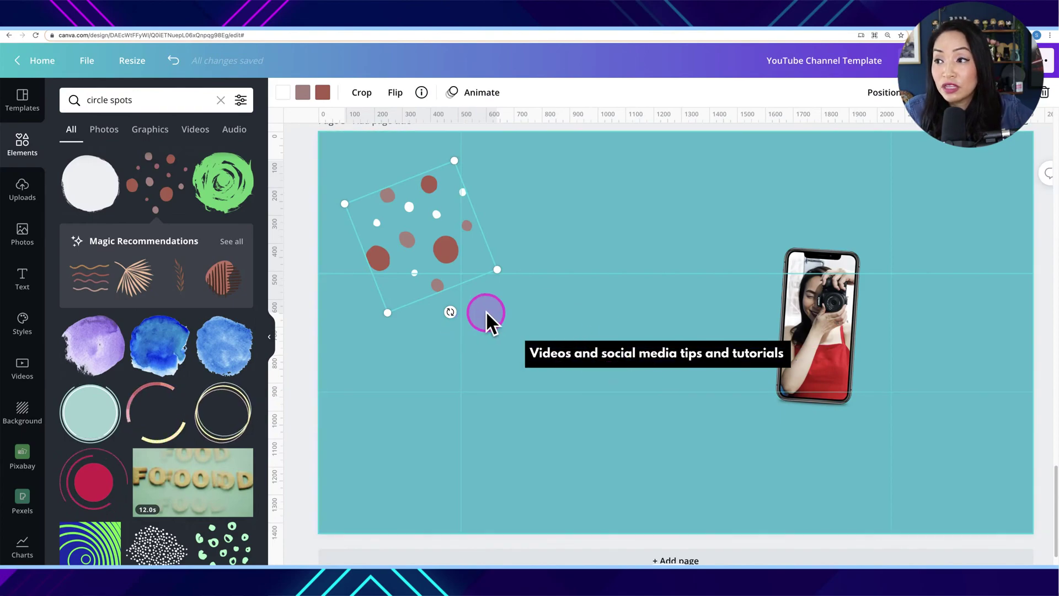
{"action": "left_click_drag", "start_coordinate": [498, 269], "coordinate": [542, 302]}
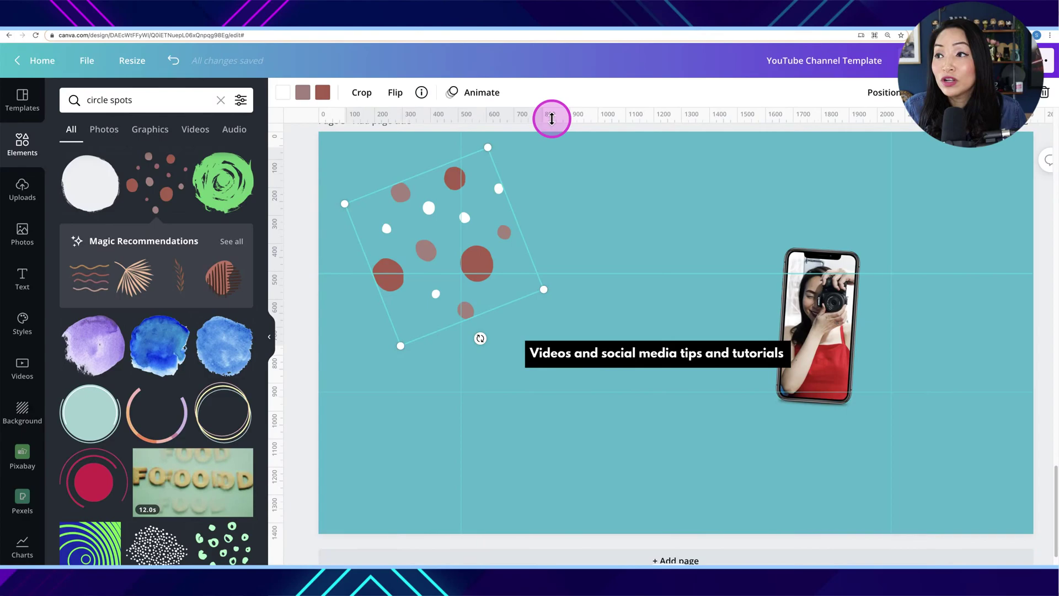
Step: Download only Page 5 of the design as a PNG file
{"action": "left_click", "coordinate": [577, 172]}
{"action": "left_click", "coordinate": [1018, 61]}
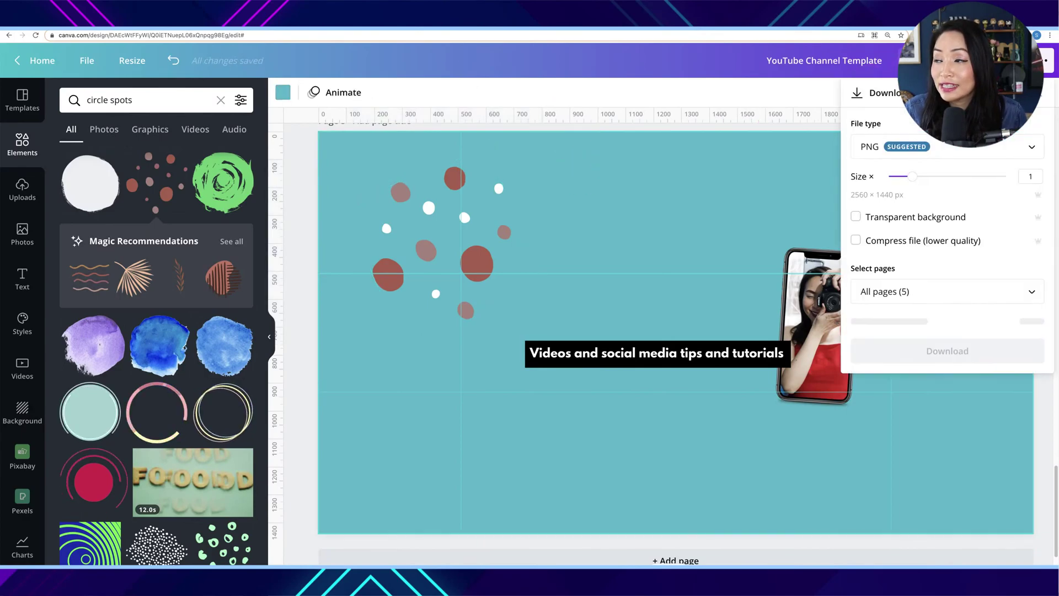
{"action": "left_click", "coordinate": [975, 157]}
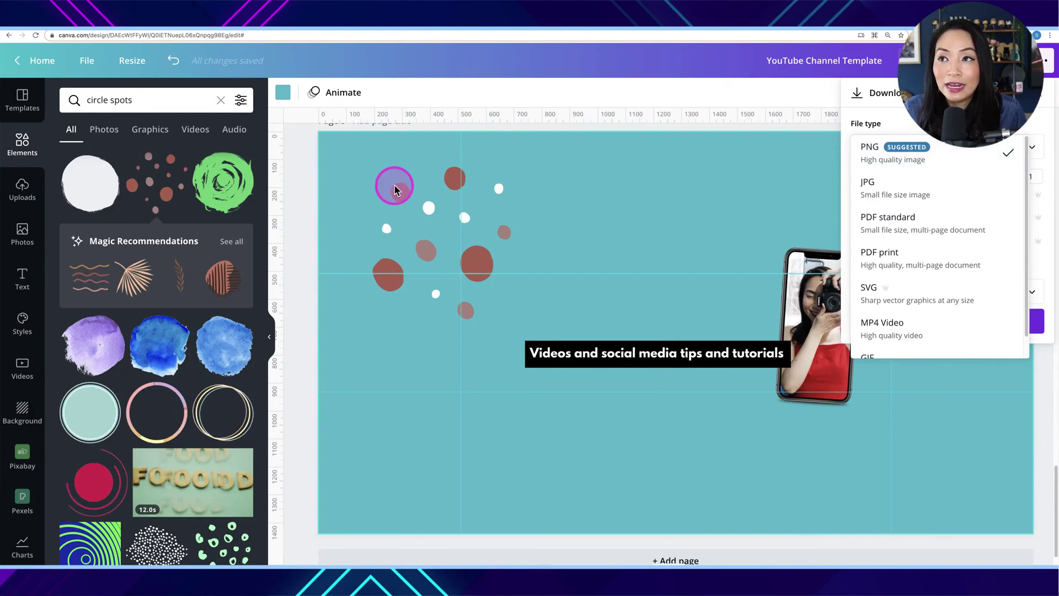
{"action": "left_click_drag", "start_coordinate": [395, 190], "coordinate": [275, 179]}
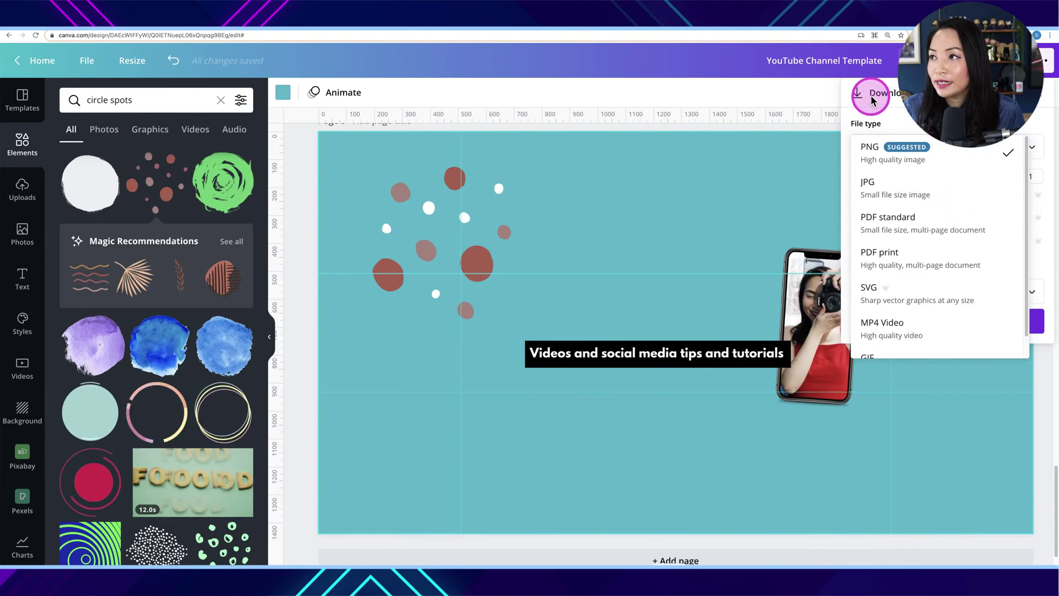
{"action": "left_click", "coordinate": [910, 153]}
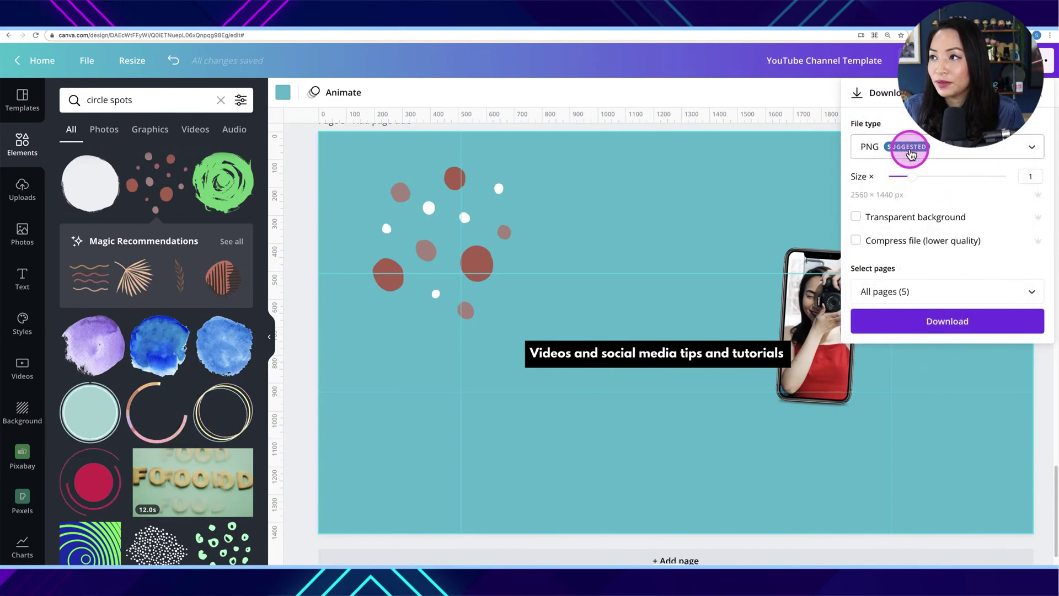
{"action": "left_click", "coordinate": [974, 292]}
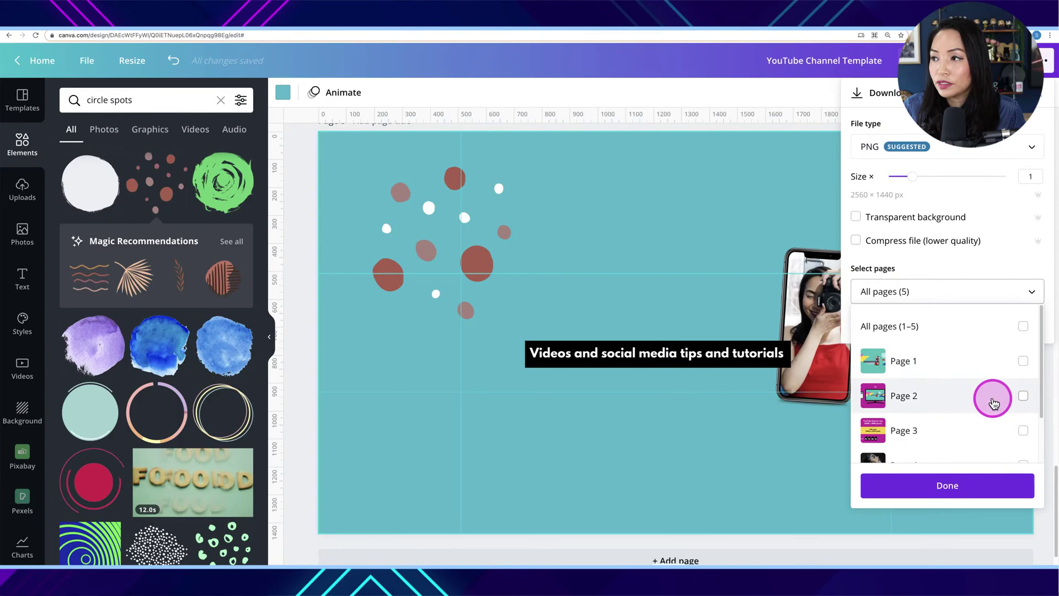
{"action": "scroll", "coordinate": [999, 404], "scroll_direction": "down", "scroll_amount": 2}
{"action": "left_click", "coordinate": [1023, 440]}
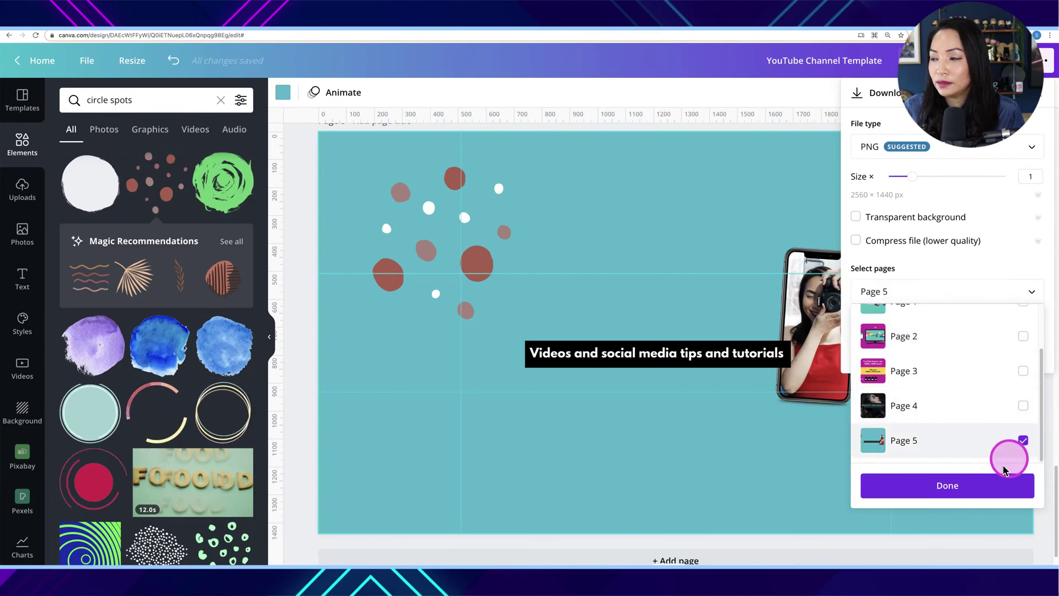
{"action": "left_click", "coordinate": [970, 486]}
{"action": "left_click", "coordinate": [958, 320]}
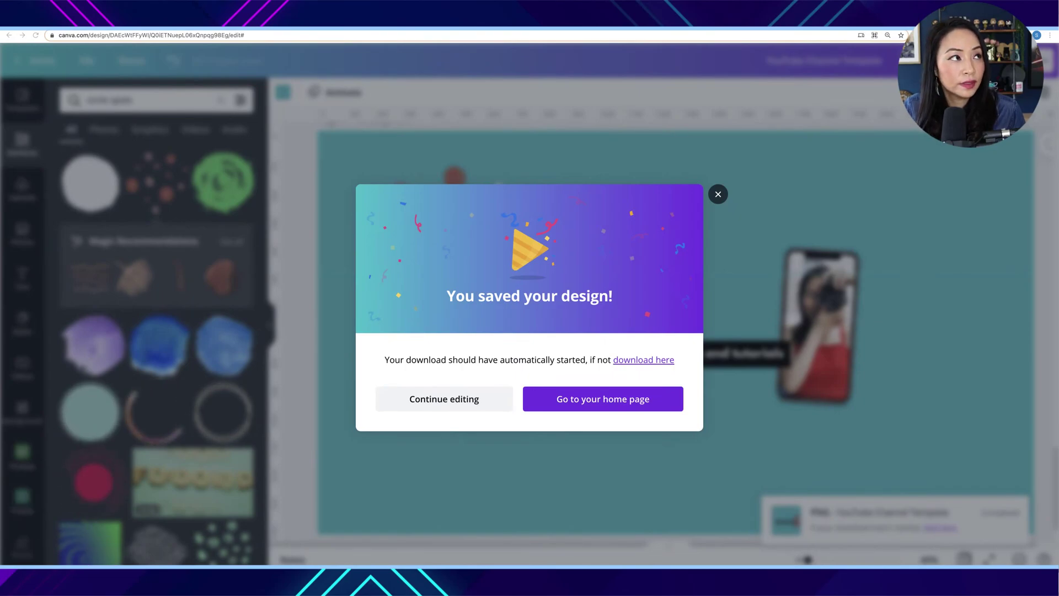
Step: Close the 'You saved your design!' confirmation and switch to the YouTube home page
{"action": "mouse_move", "coordinate": [1049, 77]}
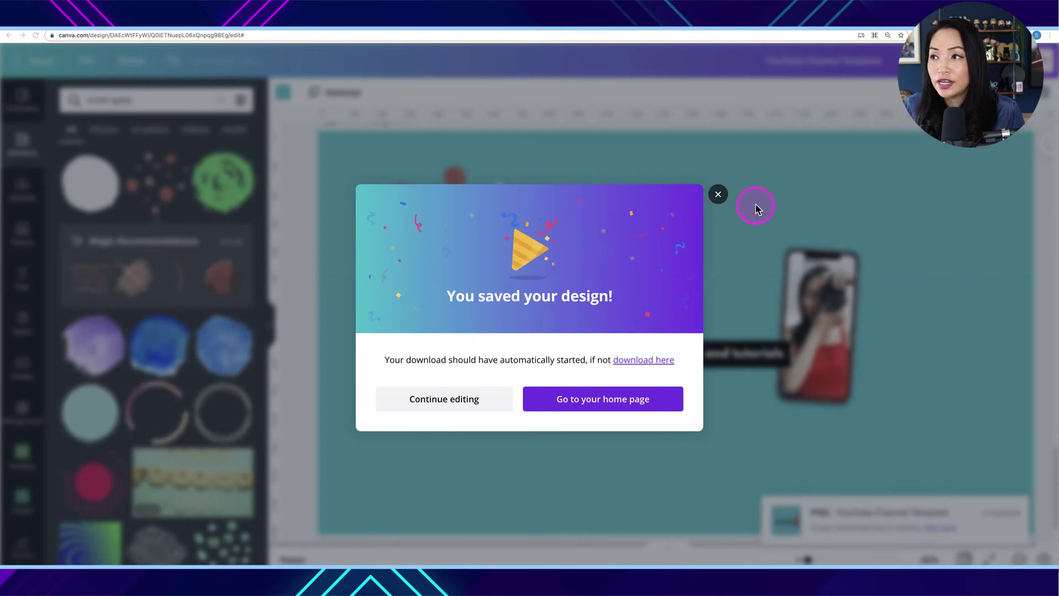
{"action": "left_click", "coordinate": [718, 195]}
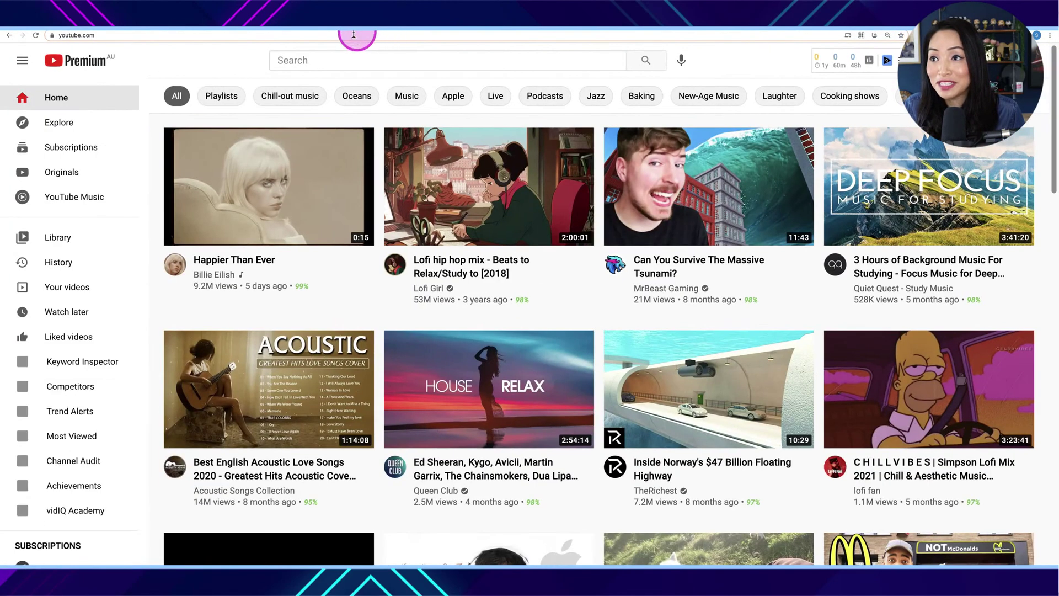
{"action": "left_click", "coordinate": [784, 128]}
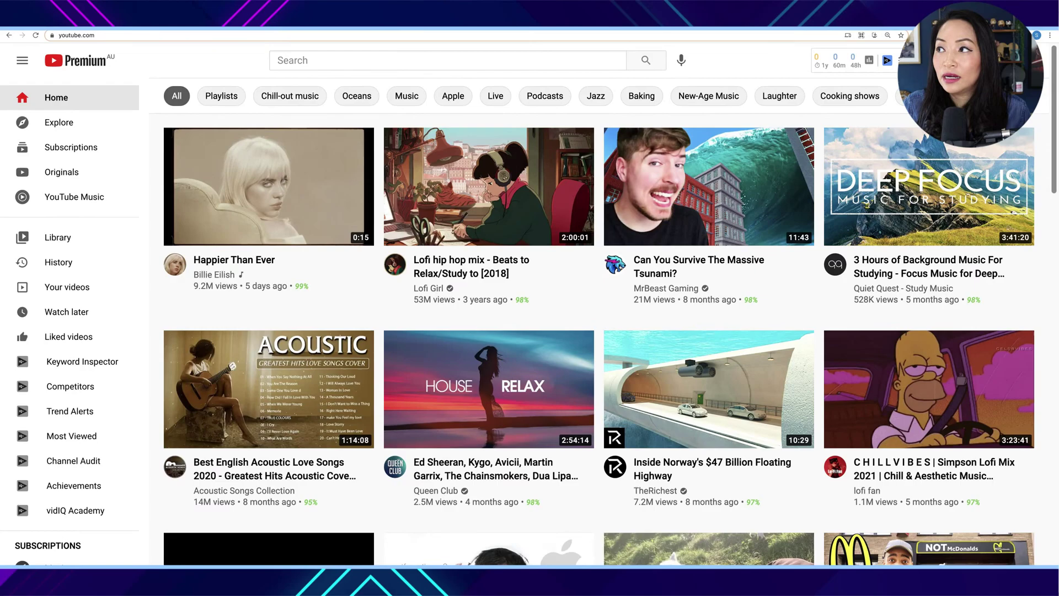
Step: Go from the account menu to YouTube Studio's Customisation > Branding settings
{"action": "left_click", "coordinate": [1025, 60]}
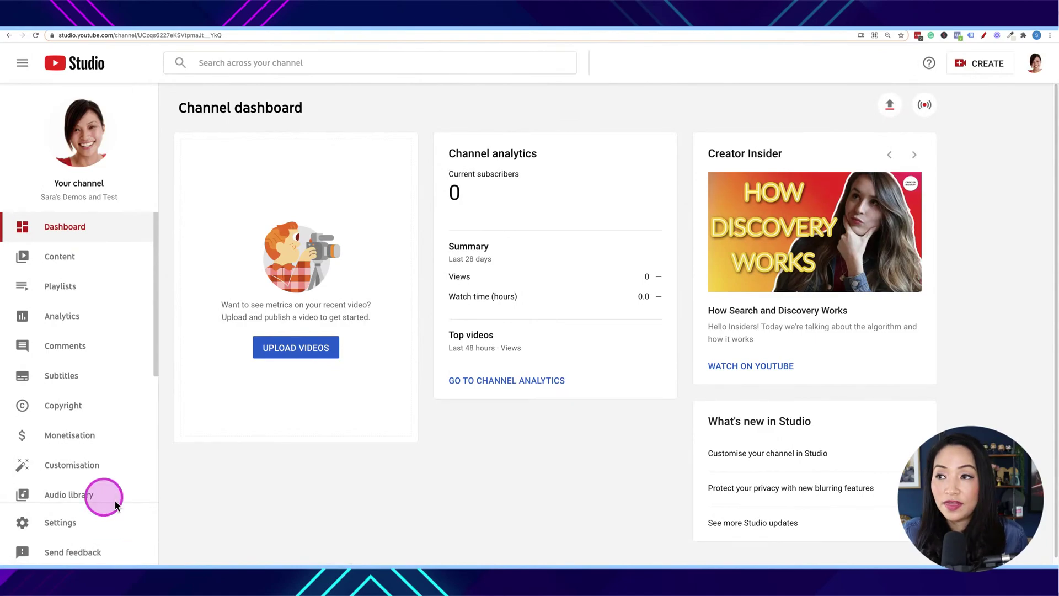
{"action": "scroll", "coordinate": [96, 425], "scroll_direction": "down", "scroll_amount": 1}
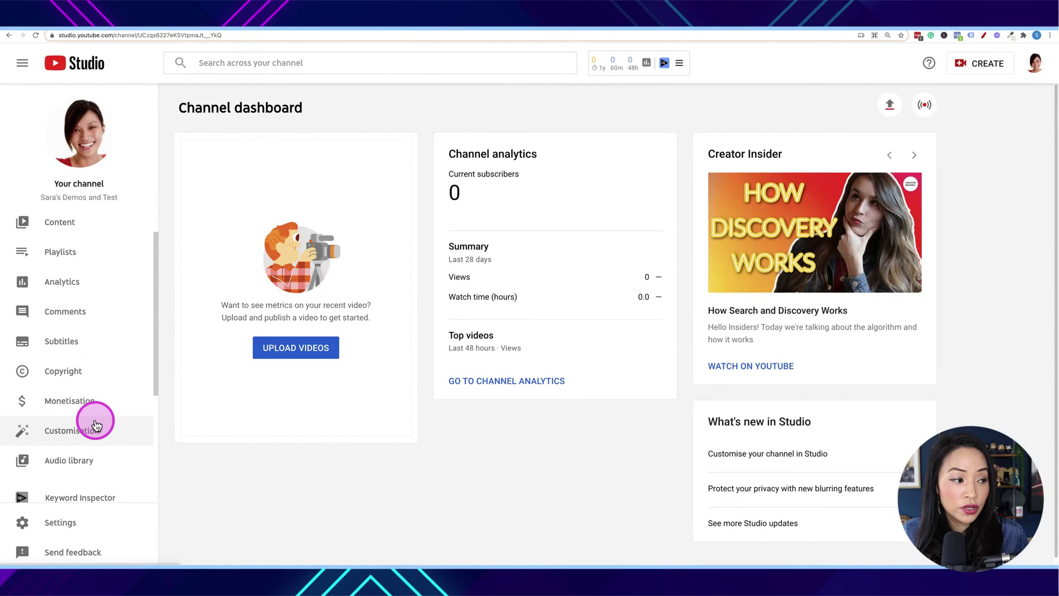
{"action": "scroll", "coordinate": [96, 425], "scroll_direction": "down", "scroll_amount": 1}
{"action": "left_click", "coordinate": [104, 394]}
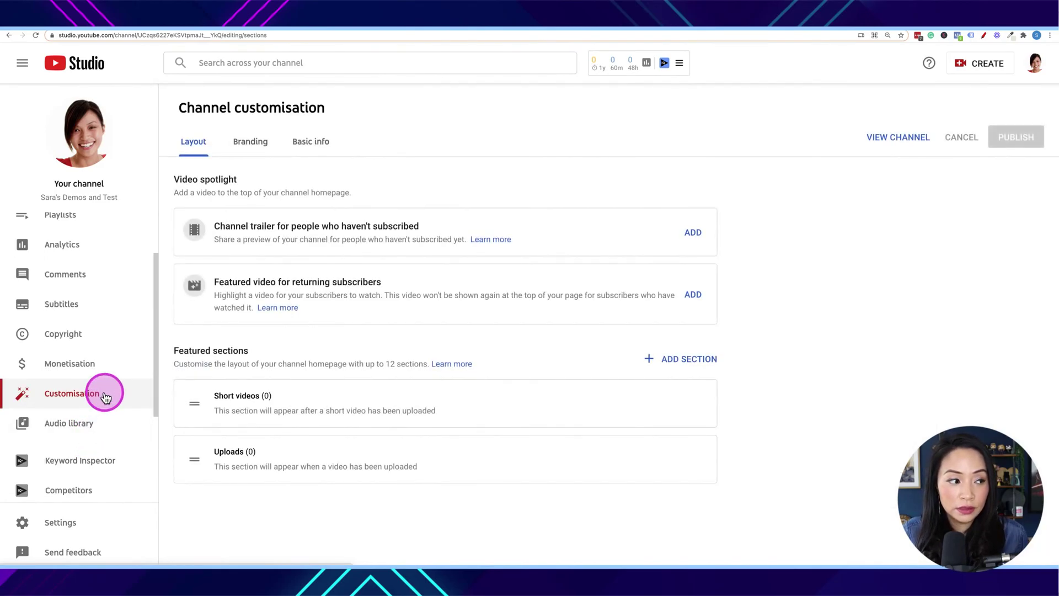
{"action": "left_click", "coordinate": [257, 155]}
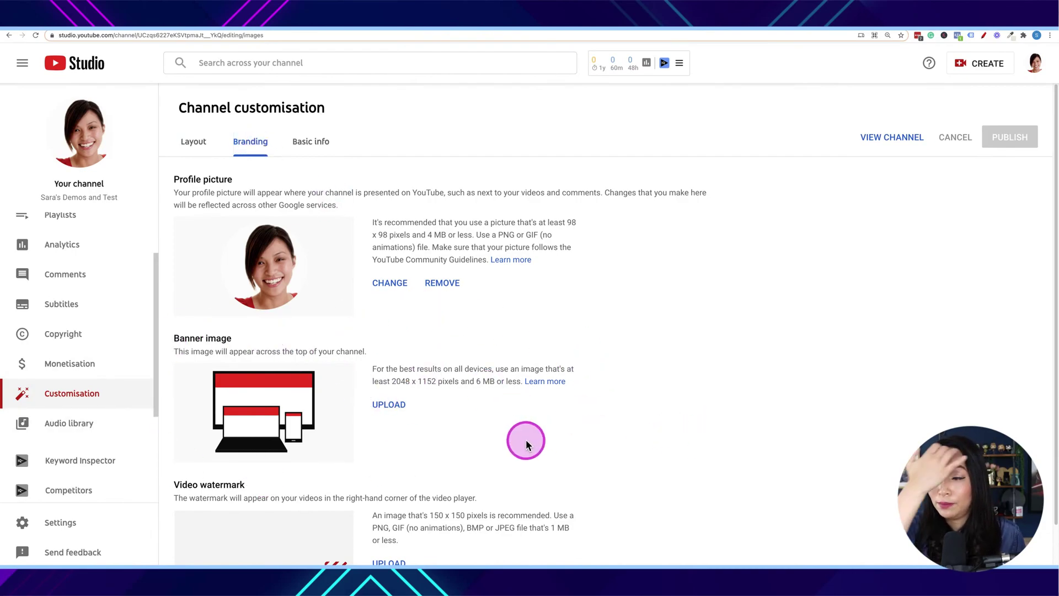
Step: Upload YouTube Channel Template.png as the banner image and accept the crop
{"action": "left_click", "coordinate": [399, 423]}
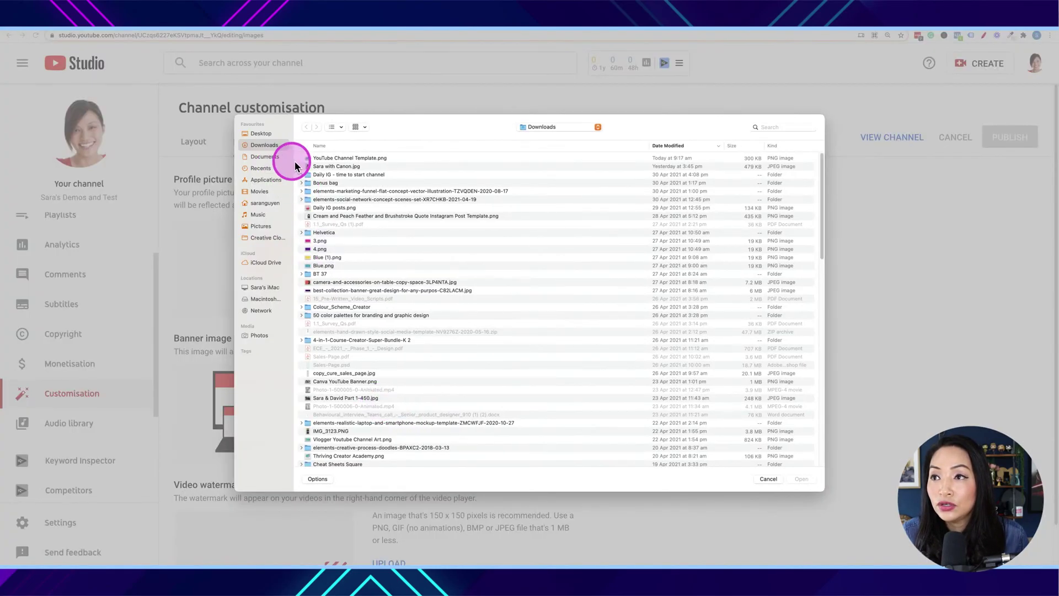
{"action": "left_click", "coordinate": [346, 159]}
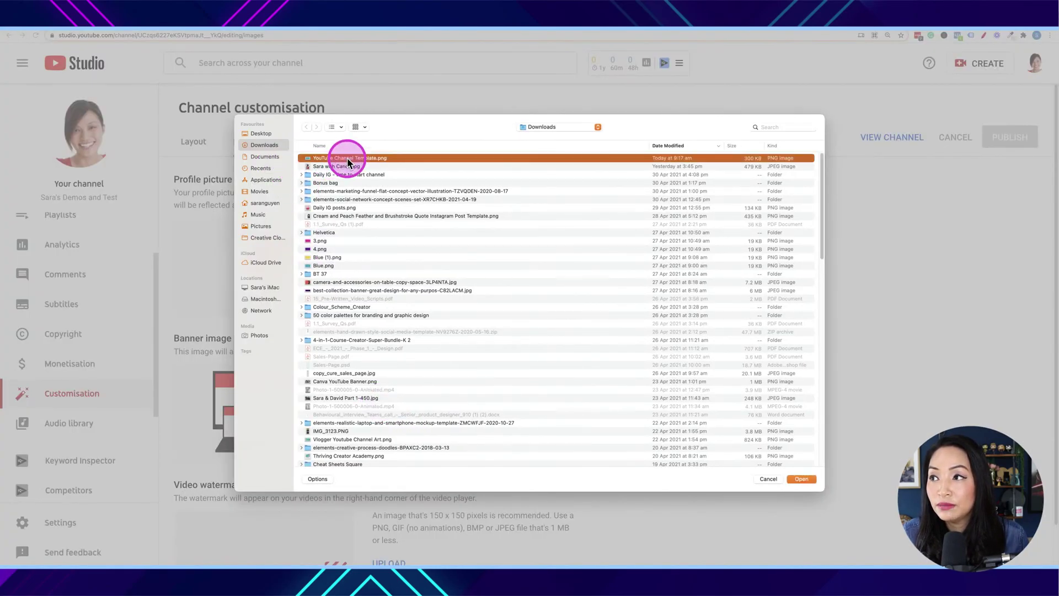
{"action": "left_click", "coordinate": [800, 478]}
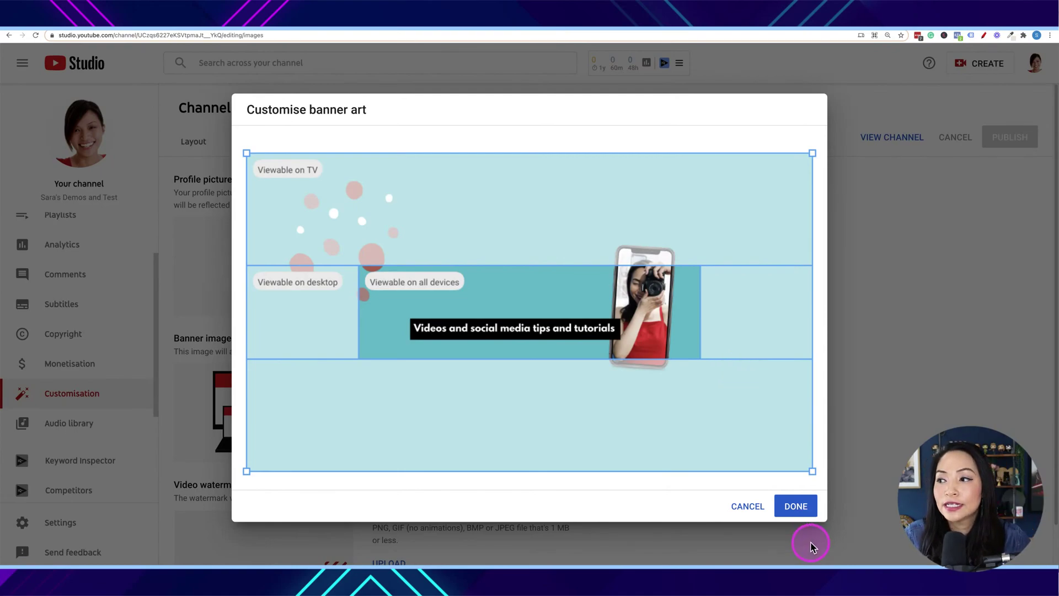
{"action": "left_click", "coordinate": [796, 506]}
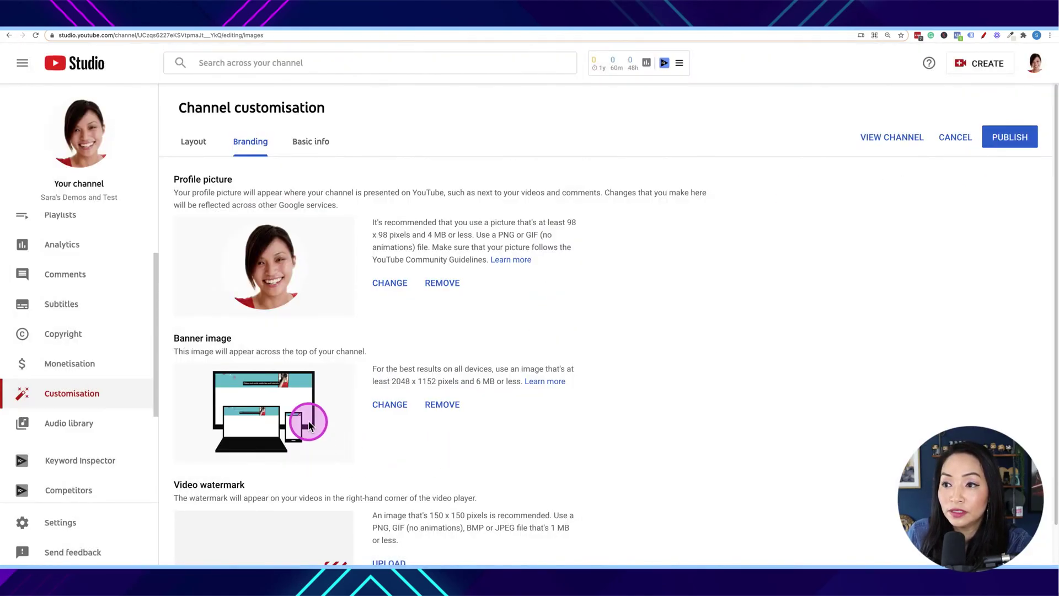
Step: Publish the Channel customisation changes
{"action": "left_click", "coordinate": [1025, 136]}
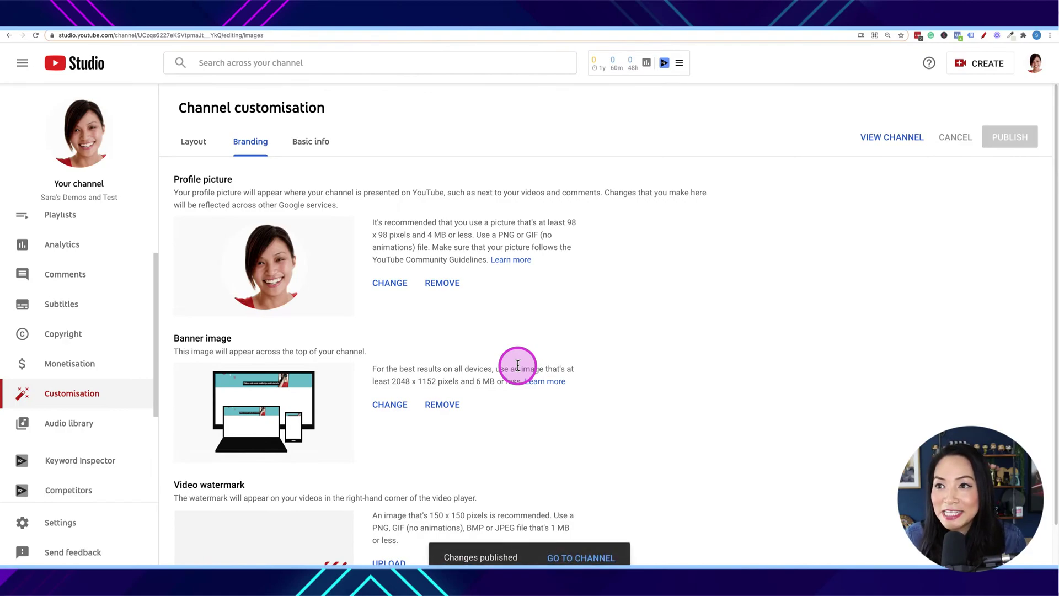
Step: Go to the channel page from the 'Changes published' notice
{"action": "left_click", "coordinate": [586, 559]}
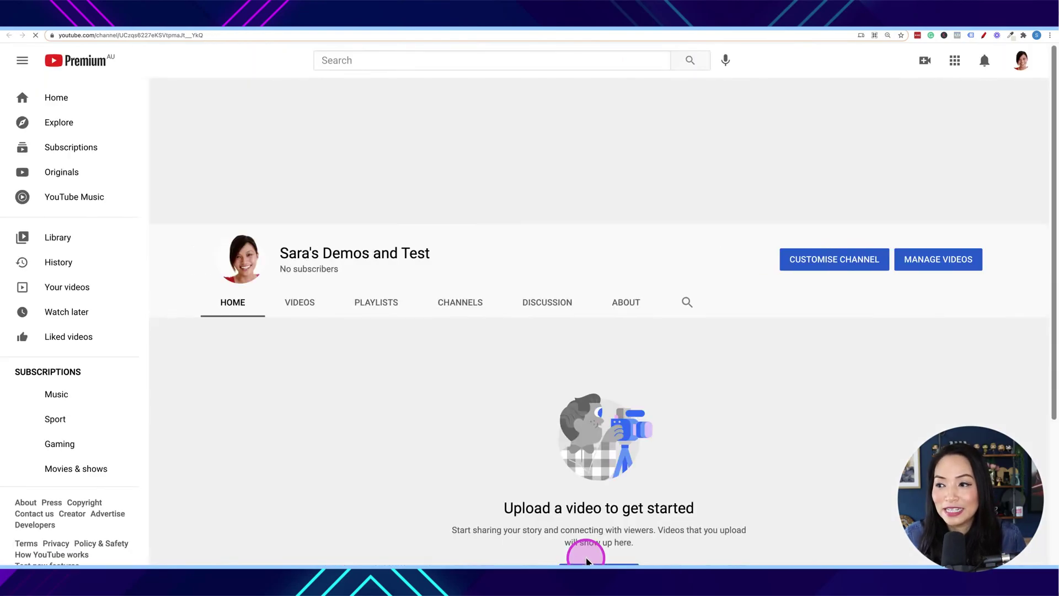